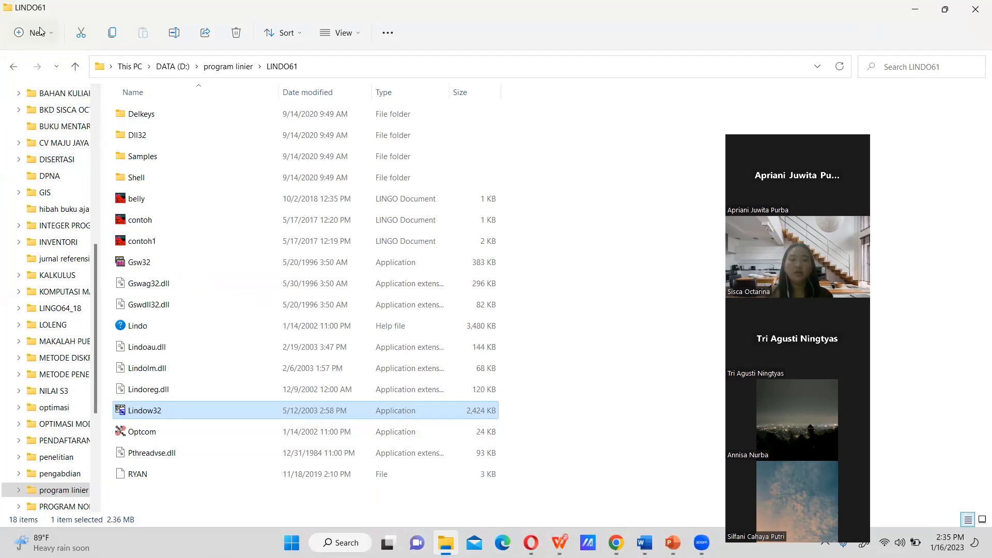
Launch Lindow32 from the LINDO61 folder, leave the password blank, and dismiss the license information.
drag(190, 391, 202, 428)
double_click(175, 416)
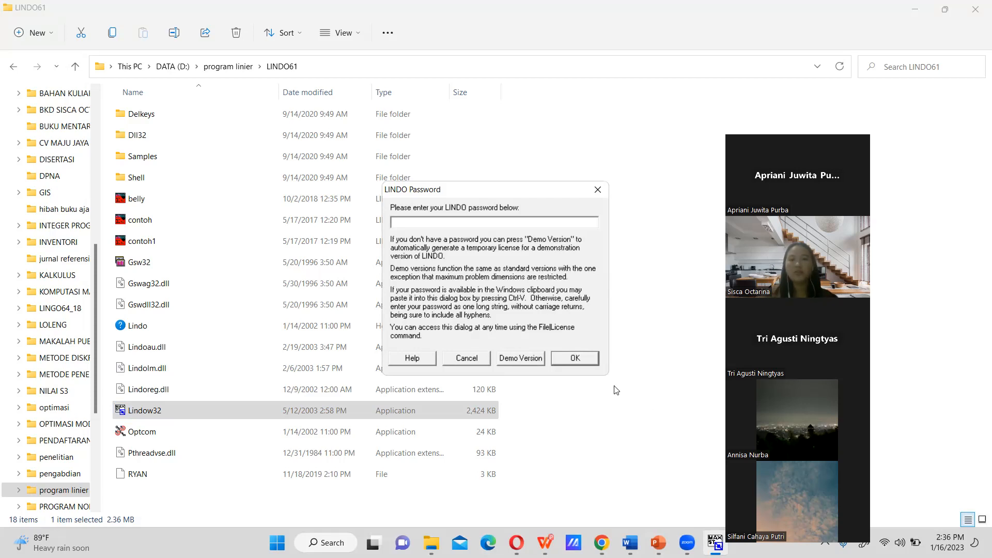
click(582, 361)
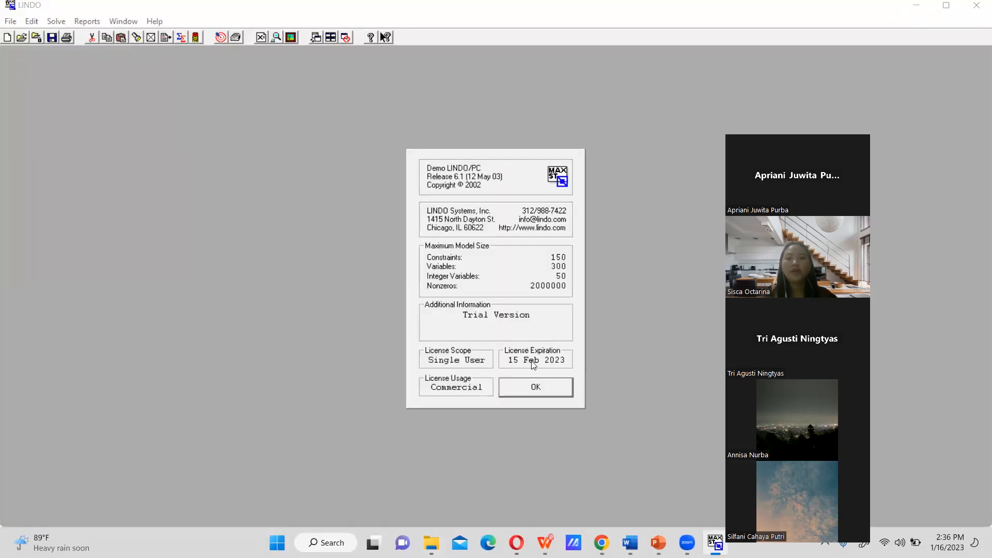
key(Return)
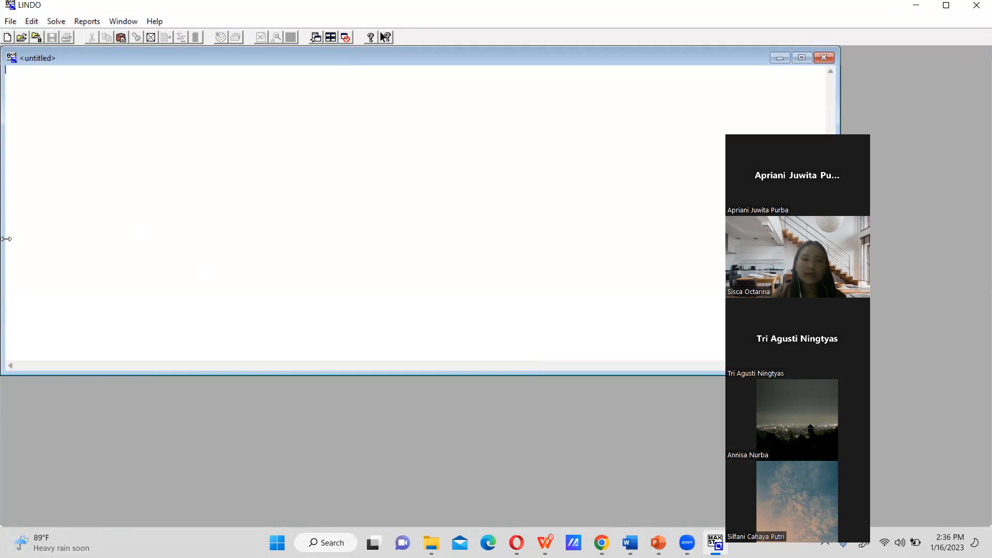
Handwrite the model max 2x1+3x2, st 5x1+6x2≤60, x1+2x2≤16, x1≤10, x2≤6, x1,x2≥0 over the empty model window.
click(578, 61)
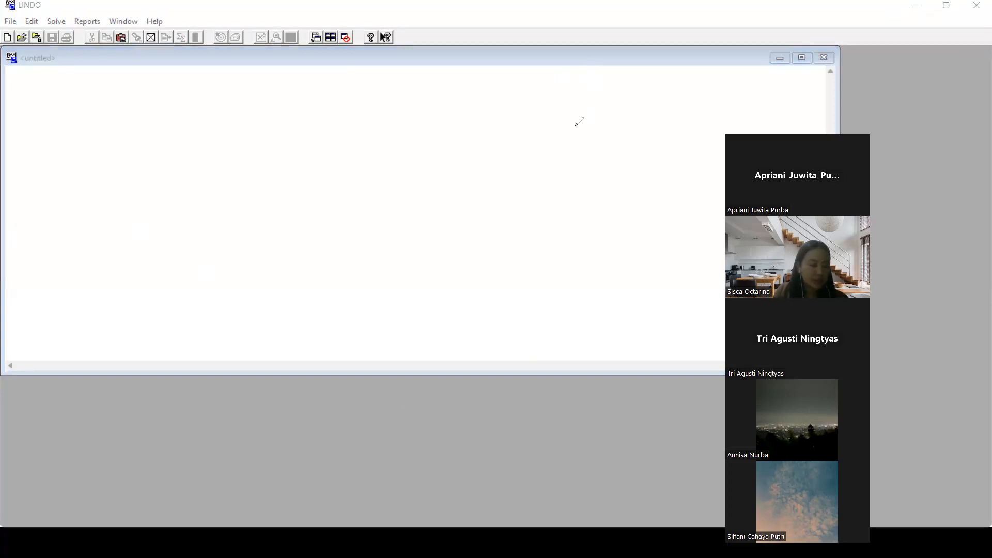
mouse_move(575, 135)
mouse_down()
mouse_move(578, 124)
mouse_move(603, 119)
mouse_move(605, 130)
mouse_move(642, 122)
mouse_move(678, 136)
mouse_up()
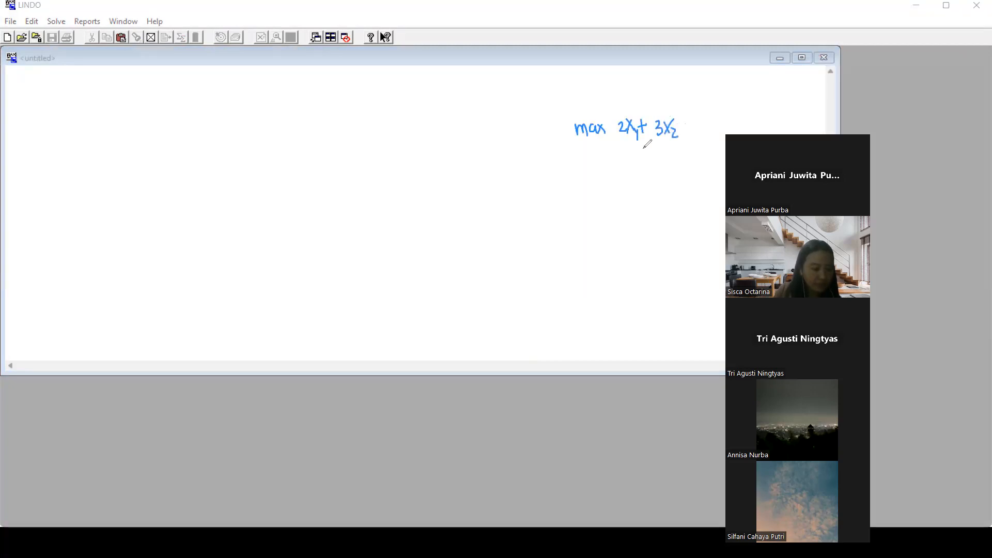
mouse_move(584, 155)
mouse_down()
mouse_move(579, 171)
mouse_move(618, 161)
mouse_move(626, 176)
mouse_move(643, 166)
mouse_move(667, 180)
mouse_up()
drag(679, 163, 680, 170)
drag(692, 155, 700, 172)
drag(616, 198, 627, 211)
mouse_move(627, 197)
mouse_down()
mouse_move(617, 212)
mouse_move(629, 210)
mouse_up()
drag(633, 209, 653, 208)
drag(654, 193, 657, 211)
drag(665, 204, 682, 202)
drag(674, 207, 695, 203)
drag(623, 230, 633, 245)
mouse_move(633, 230)
mouse_down()
mouse_move(624, 246)
mouse_move(635, 246)
mouse_up()
drag(654, 230, 655, 244)
mouse_move(664, 230)
mouse_down()
mouse_move(664, 245)
mouse_move(672, 231)
mouse_up()
drag(619, 269, 627, 282)
mouse_move(625, 270)
mouse_down()
mouse_move(620, 284)
mouse_move(640, 286)
mouse_up()
mouse_move(657, 265)
mouse_down()
mouse_move(657, 283)
mouse_move(667, 283)
mouse_up()
mouse_move(627, 307)
mouse_down()
mouse_move(636, 320)
mouse_move(627, 322)
mouse_move(641, 322)
mouse_up()
drag(653, 306, 663, 320)
mouse_move(663, 305)
mouse_down()
mouse_move(654, 322)
mouse_move(669, 321)
mouse_up()
drag(675, 308, 683, 328)
drag(698, 309, 695, 311)
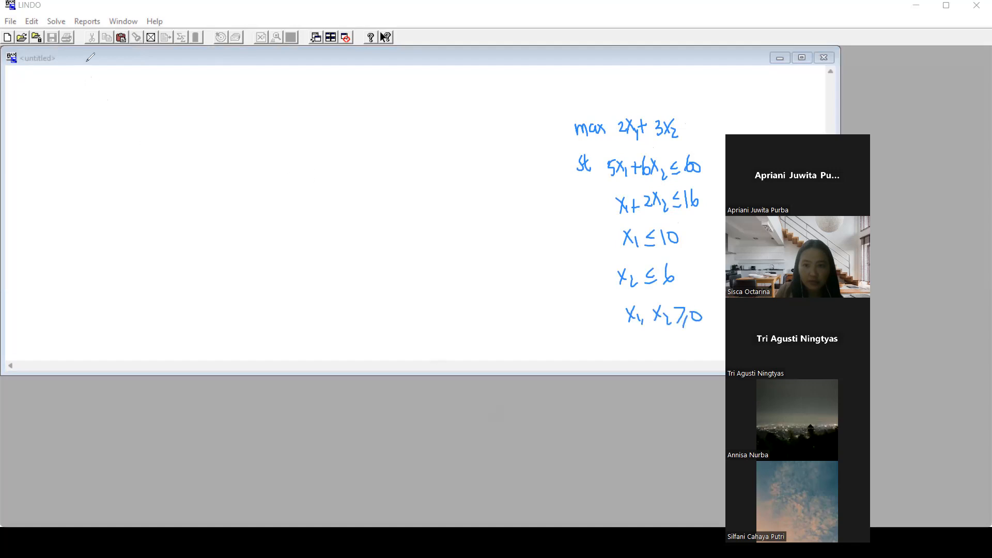
Enter the objective function "max 2x1+3x2" as the first line of the untitled model.
click(41, 78)
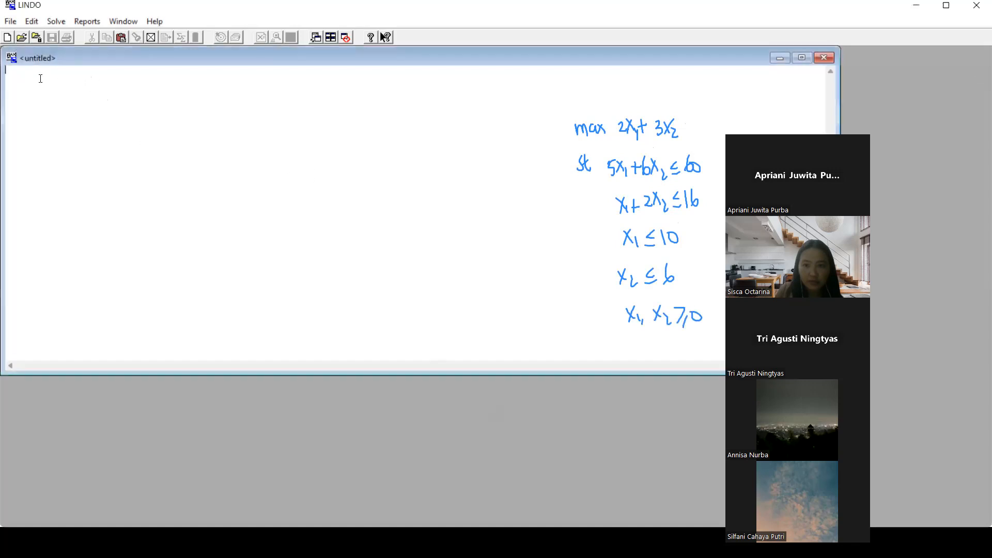
text(max 2x1+)
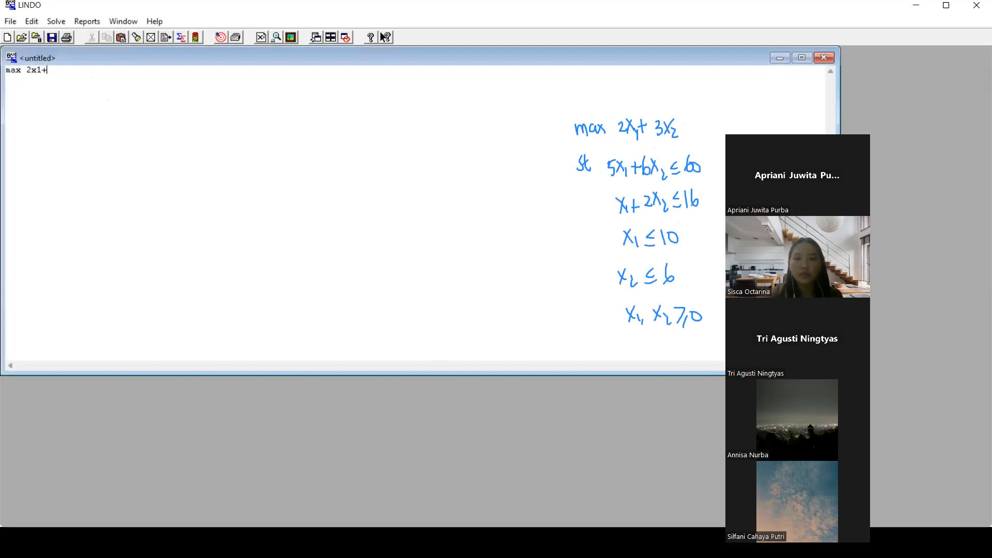
text(3x2)
key(Return)
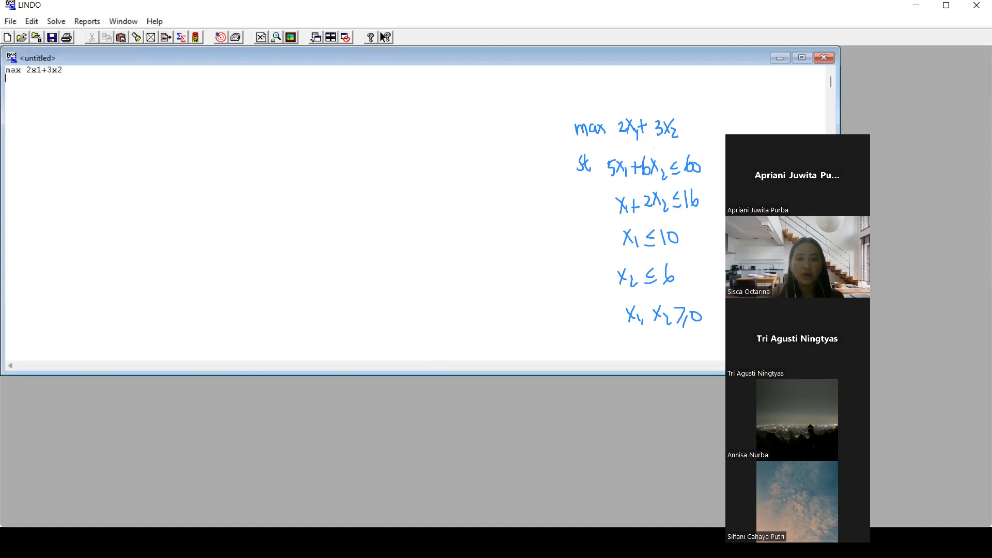
Start the constraints with "subject to" and add the first constraint 5x1+6x2<=60 below it.
text(sub)
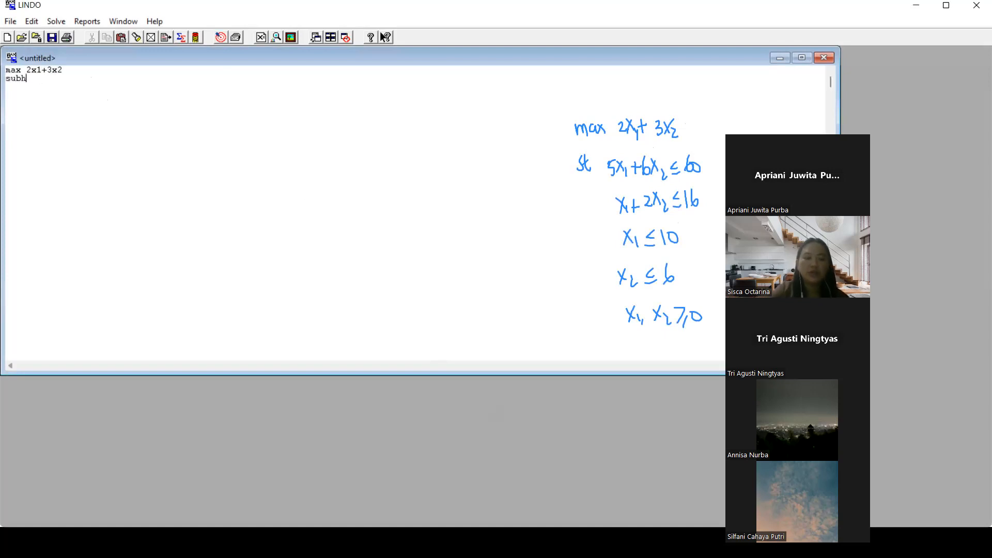
text(ject to )
text(5x1+)
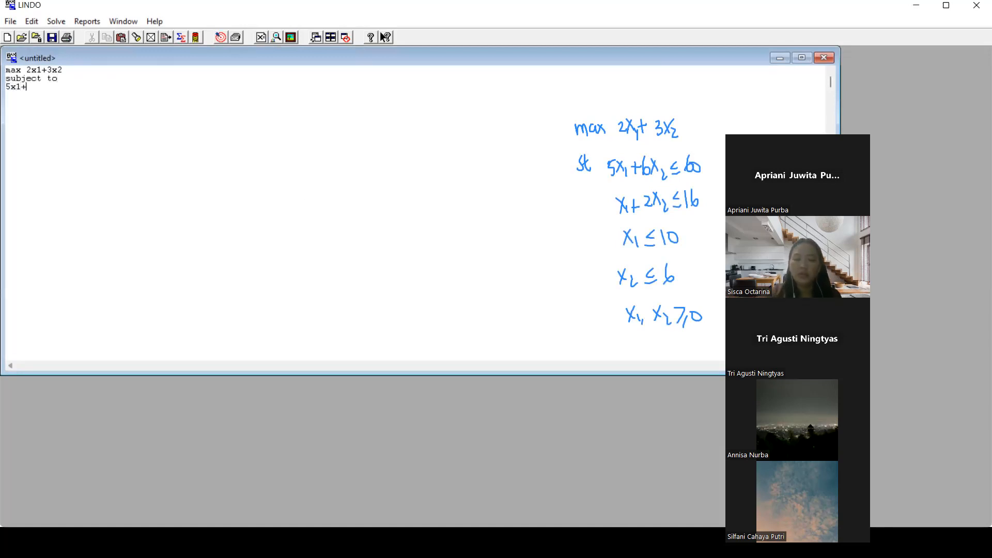
text(6x2<=60 )
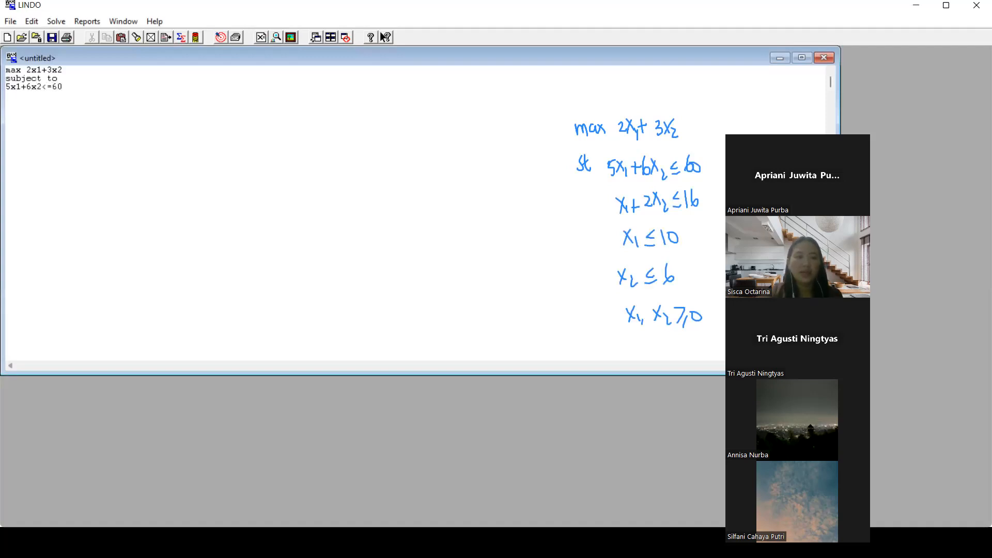
Add the constraints x1+2x2<=16, x1<=10 and x2<=6 on separate lines and finish the model with "end".
text(x1)
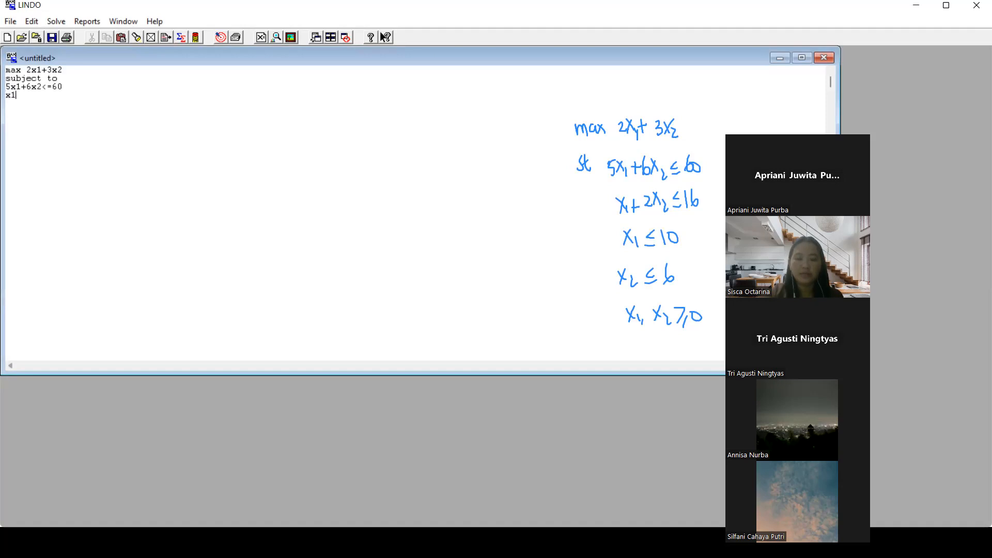
text(+2x2<=16)
key(Return)
text(x1<=10)
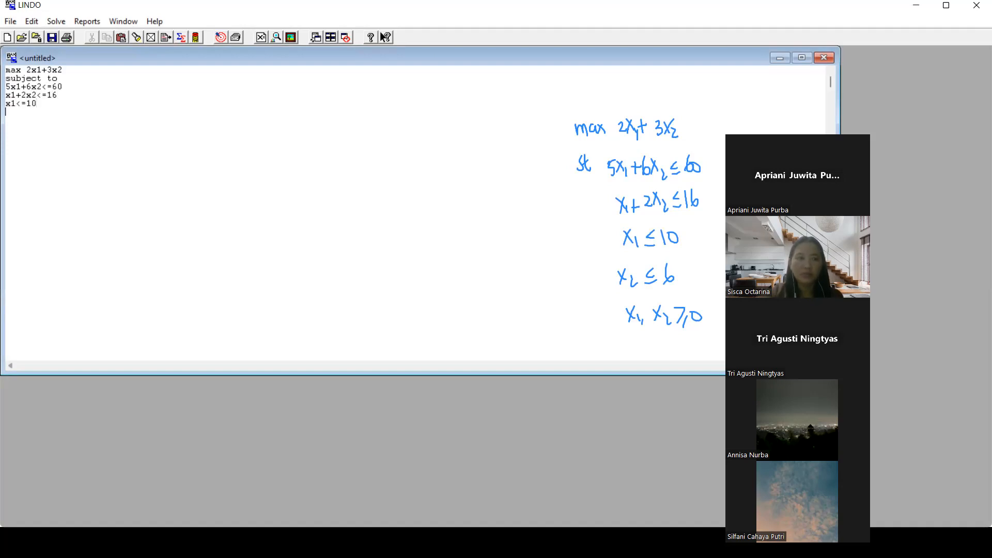
key(Return)
text(x2<=6)
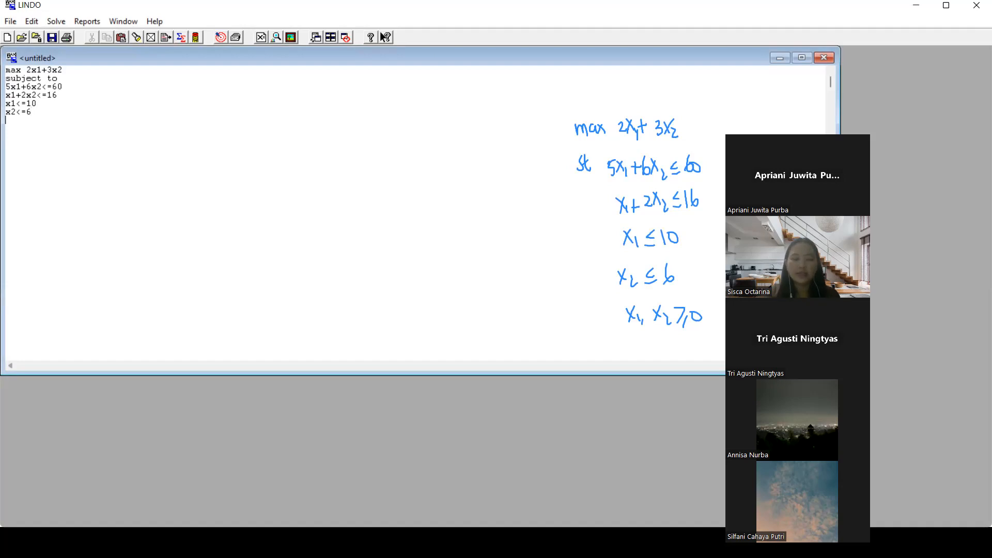
text(end)
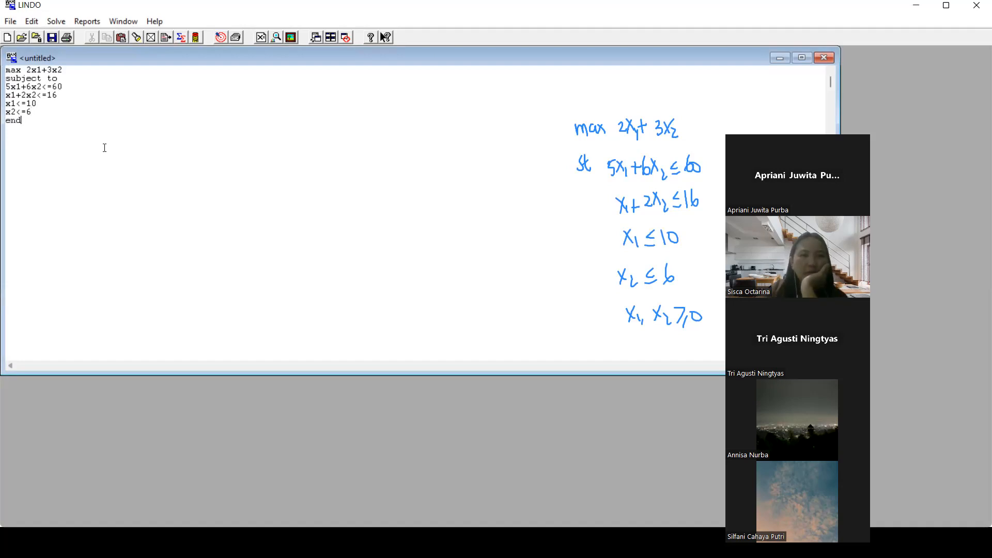
Solve the model without sensitivity analysis and minimize the model window to reveal the solution report.
click(55, 22)
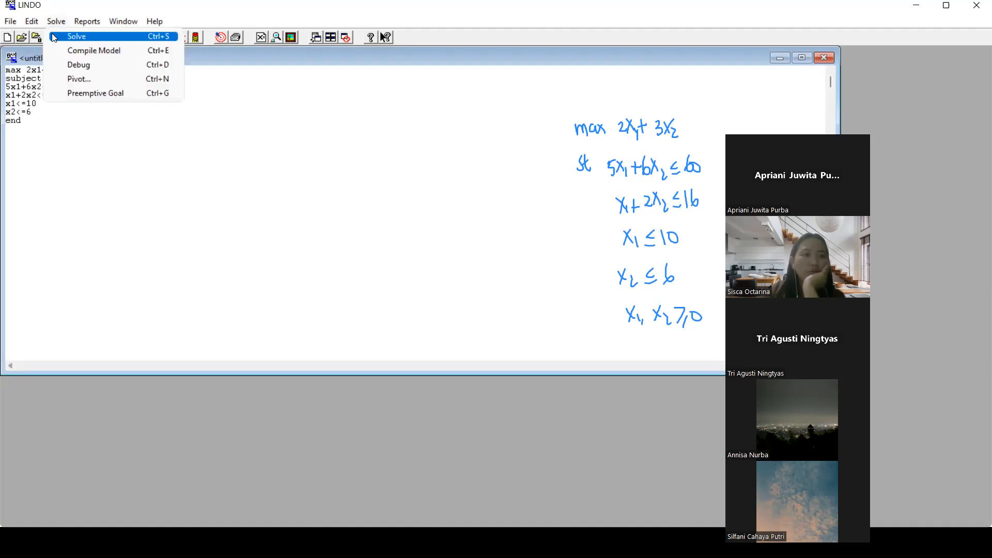
click(52, 35)
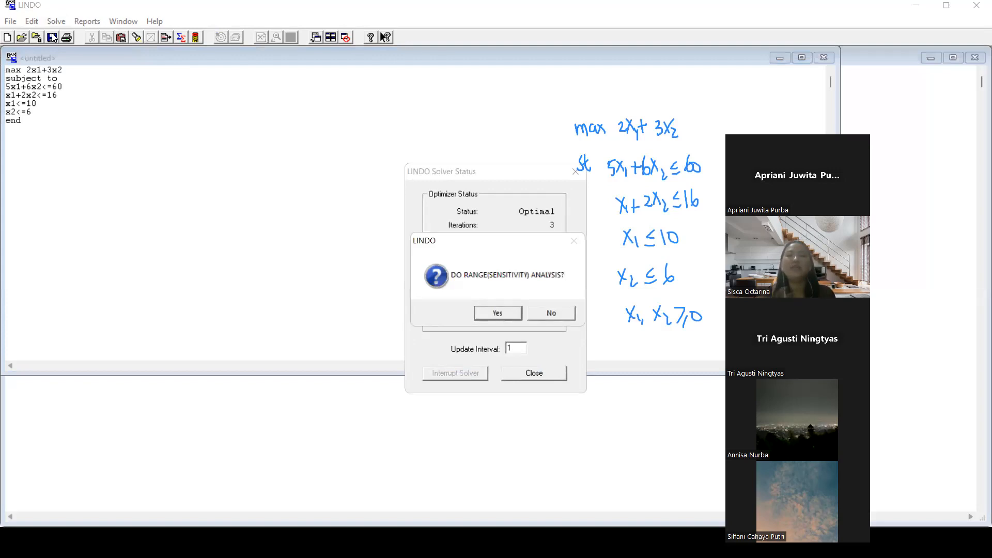
click(564, 312)
click(542, 370)
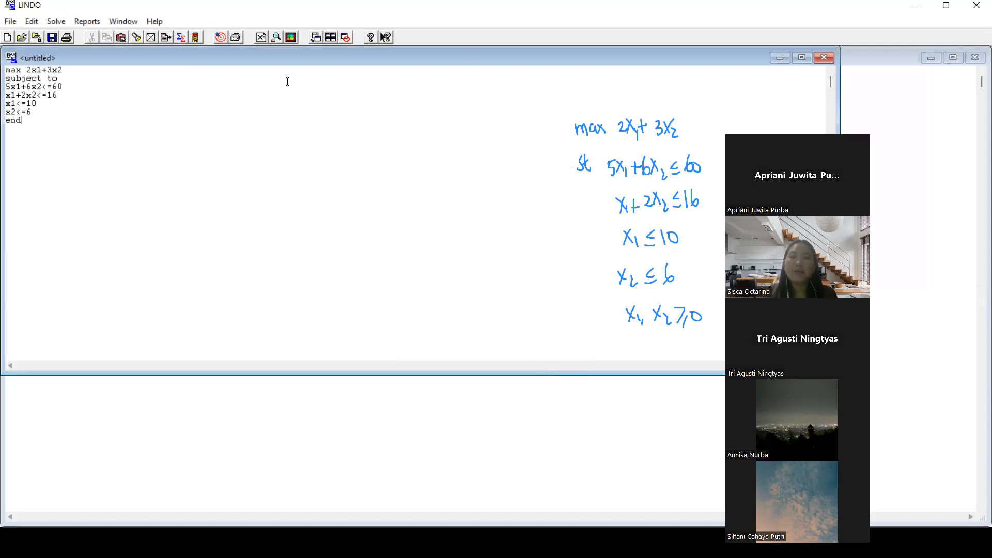
click(779, 57)
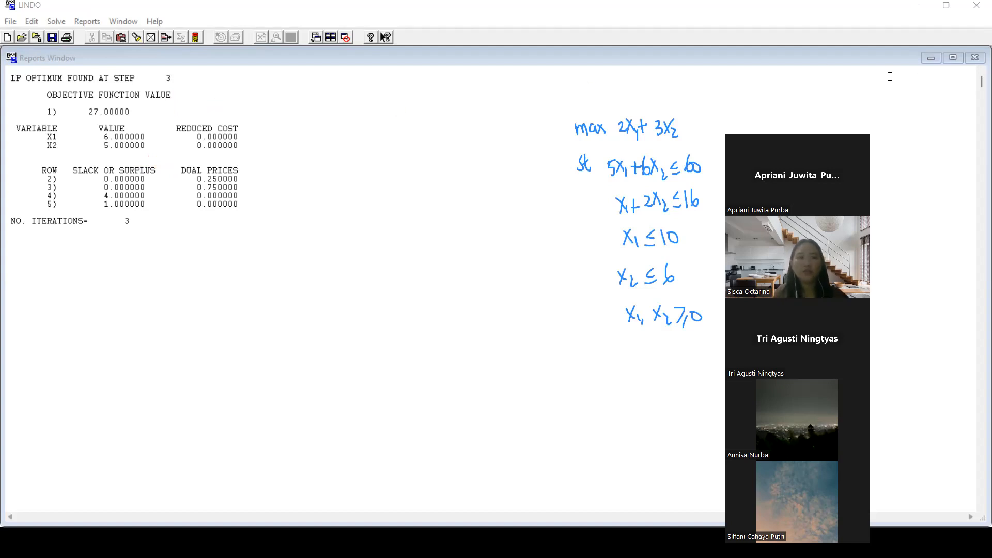
Close the solution report, restore the model window, and change the last constraint to x<=6.
click(974, 58)
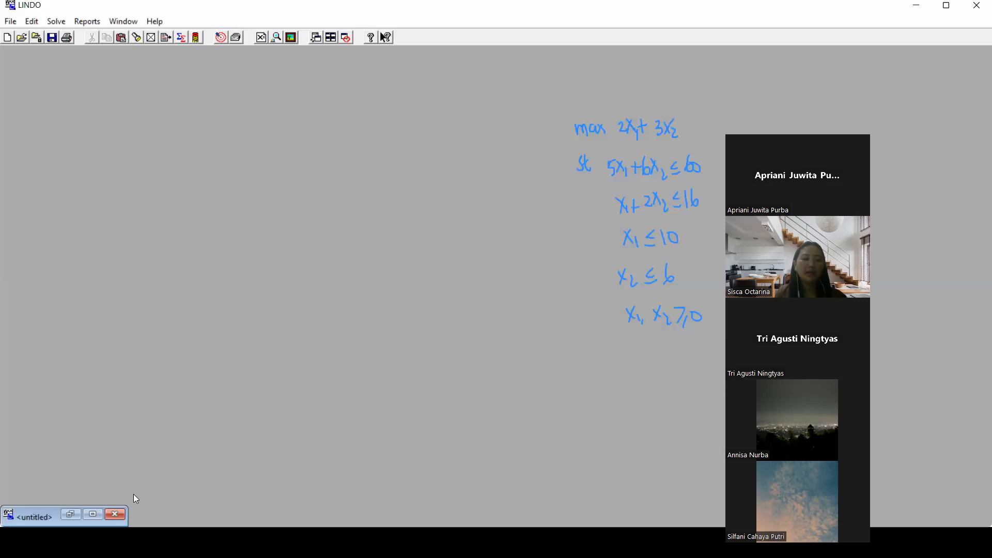
click(71, 514)
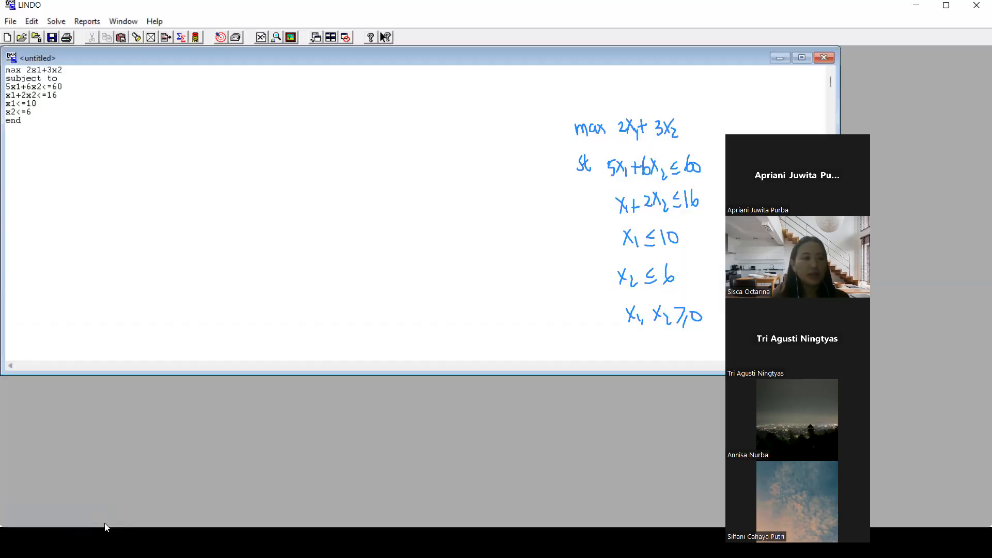
click(14, 112)
key(BackSpace)
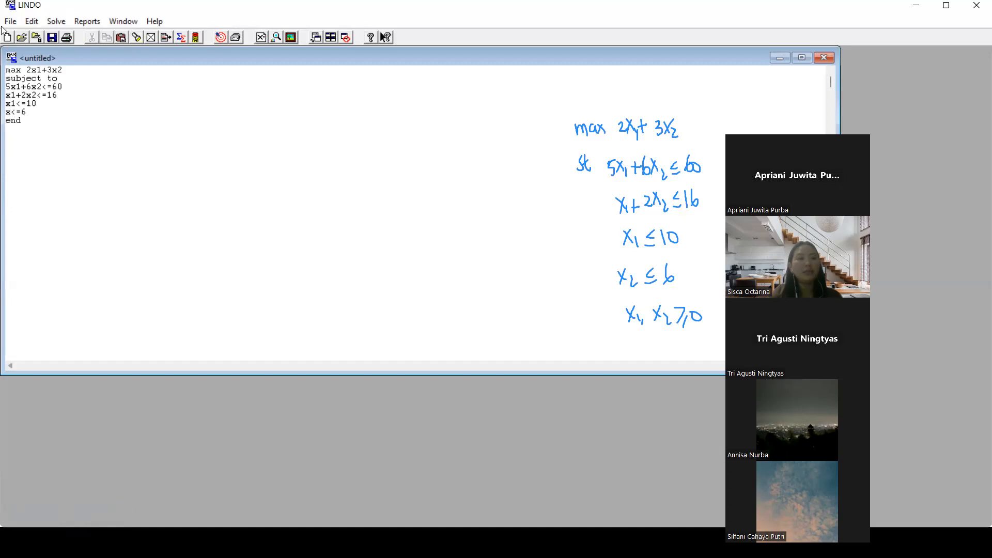
Solve the edited model without sensitivity analysis and bring its solution report into view.
click(55, 23)
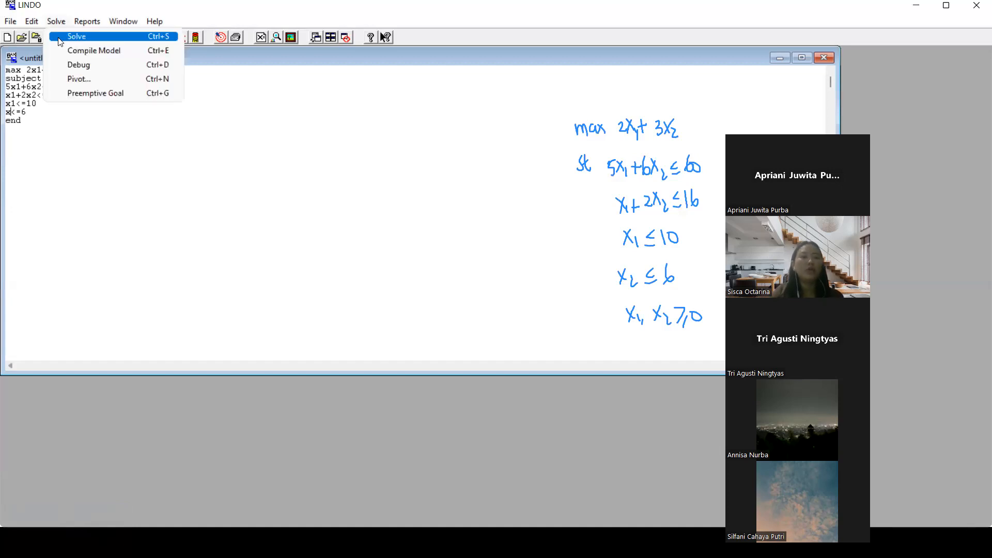
click(60, 38)
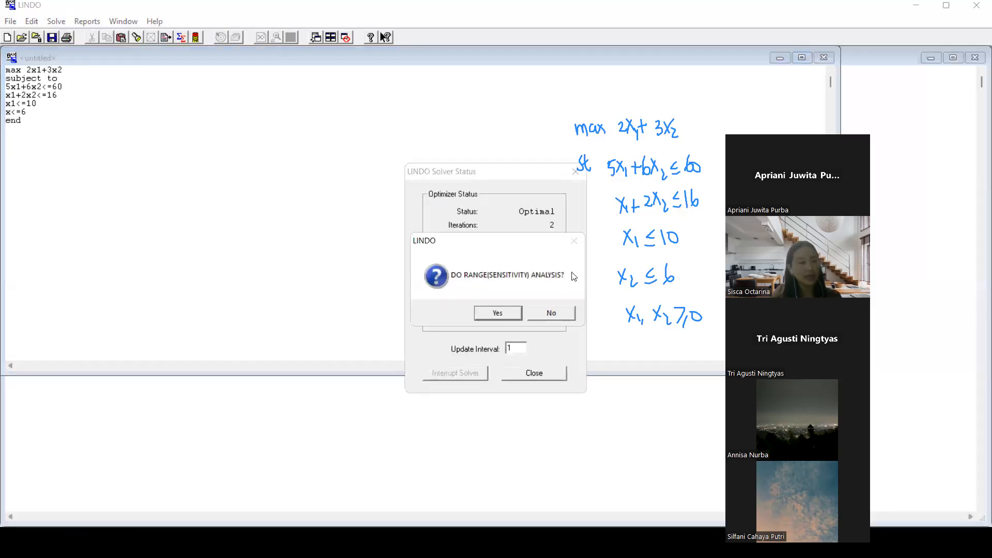
click(537, 320)
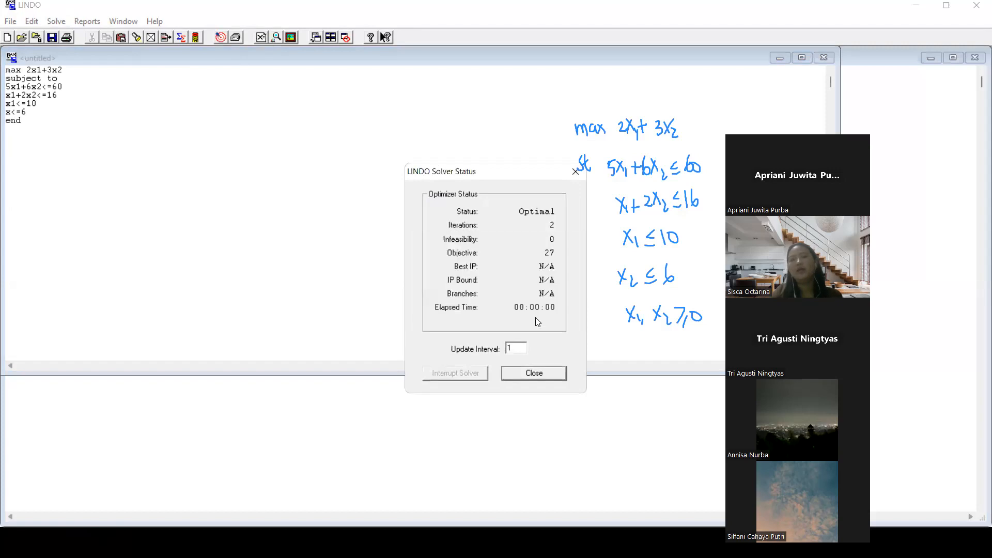
click(541, 376)
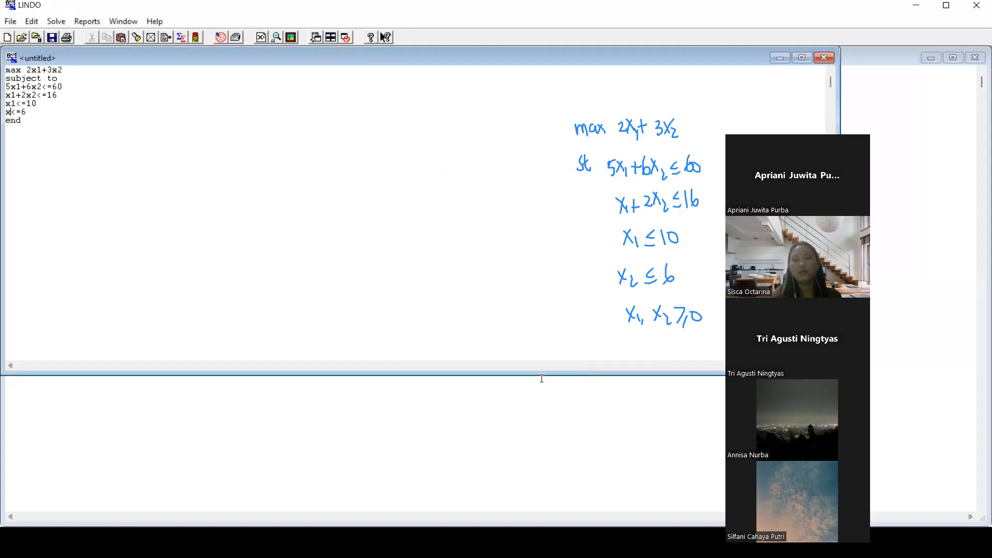
click(786, 59)
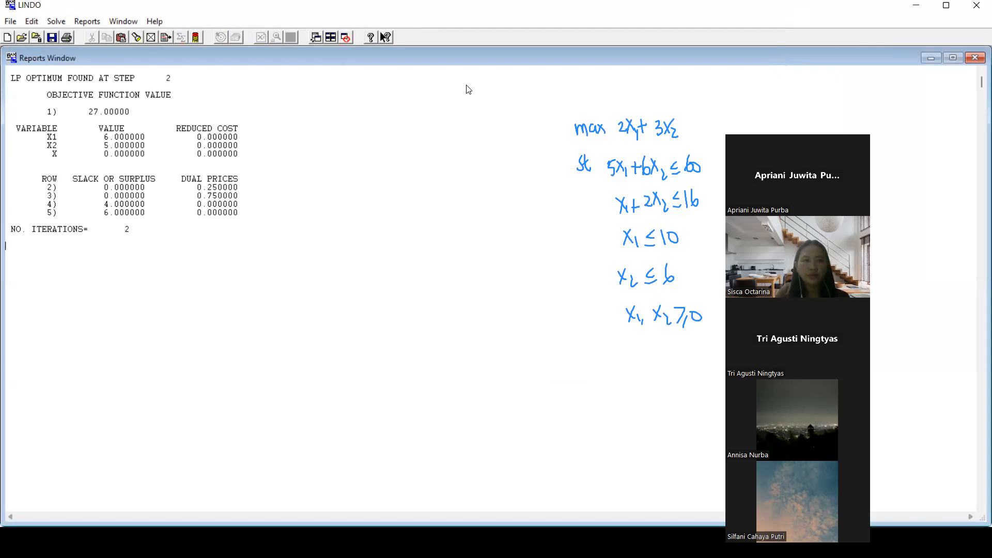
click(68, 140)
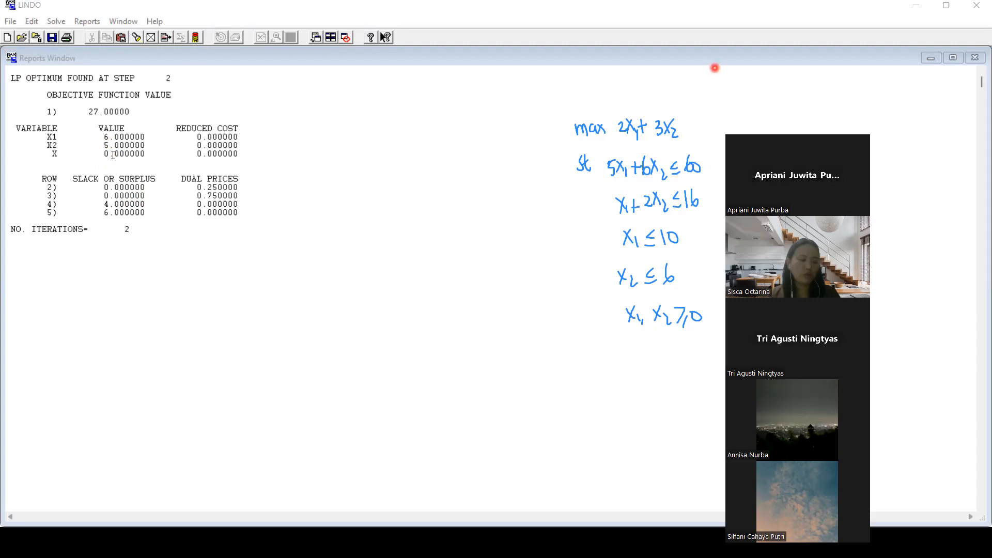
Close the solution report and restore the minimized model window.
click(976, 57)
click(75, 513)
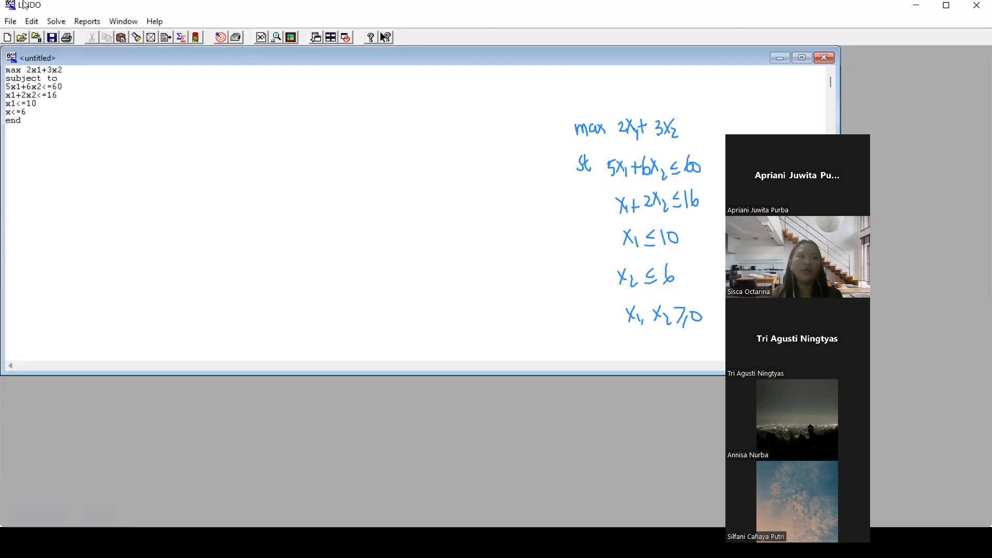
click(3, 22)
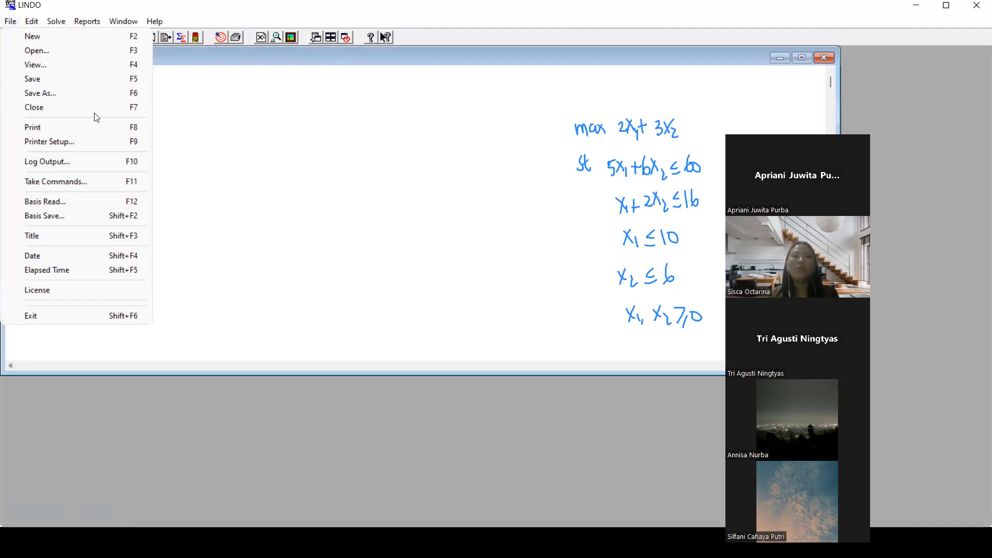
click(288, 125)
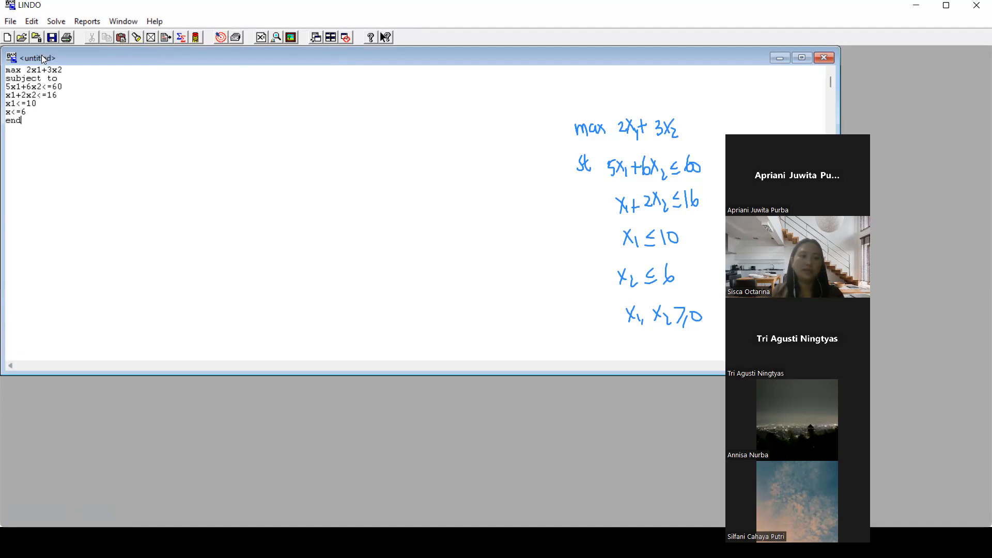
Highlight the objective expression 2x1+3x2 and clear the handwritten formulas from the screen.
drag(27, 70, 73, 71)
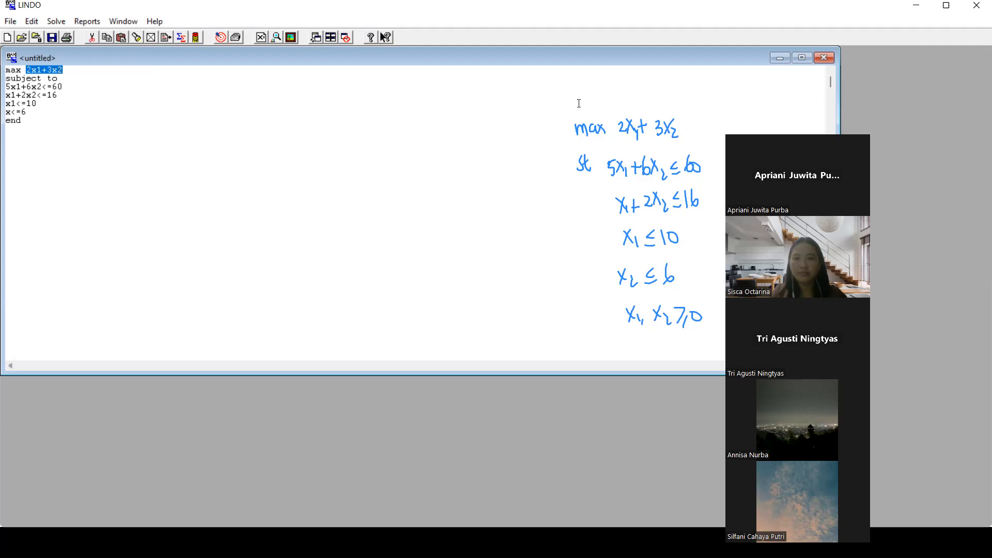
key(Escape)
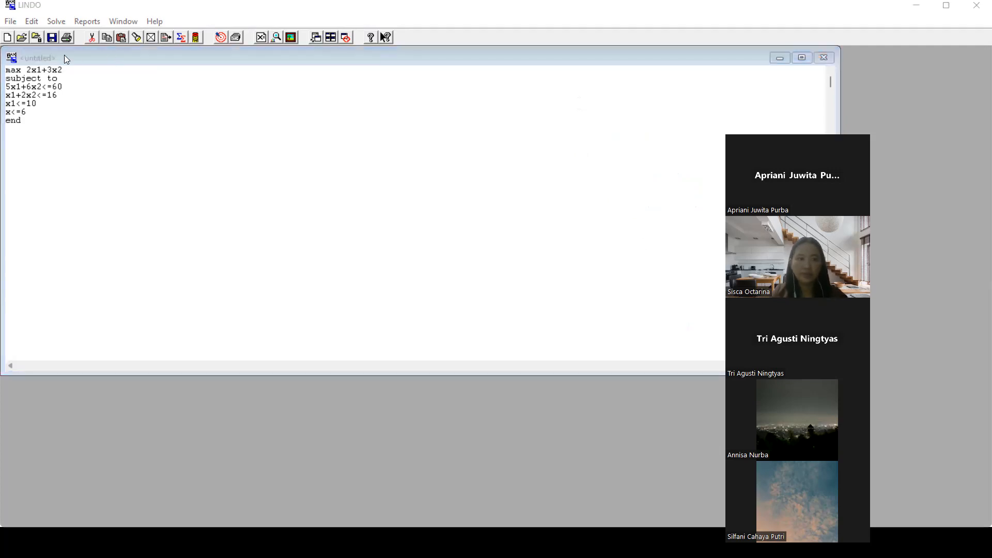
drag(27, 78, 86, 65)
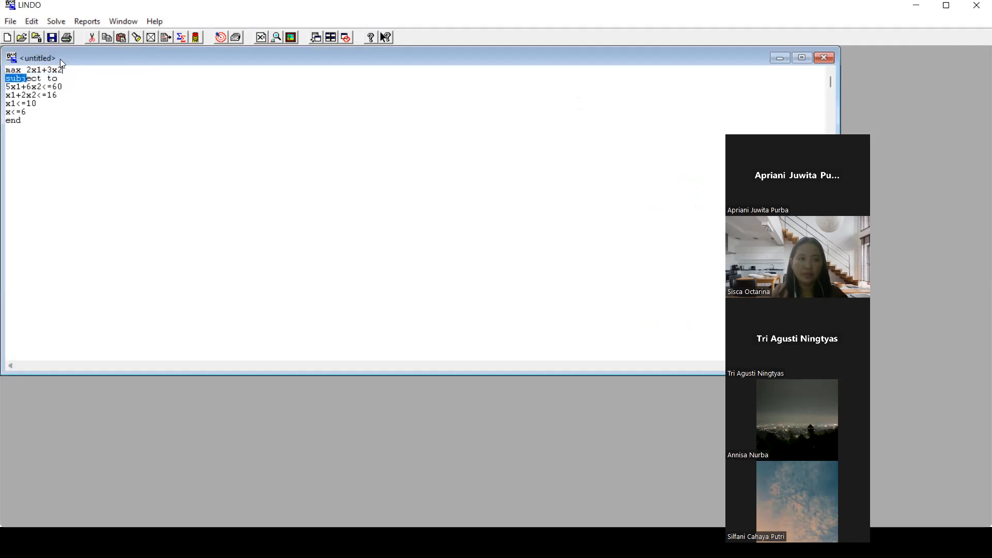
Change the objective to max 8x+6y and delete all the old constraints between subject to and end.
drag(25, 70, 83, 69)
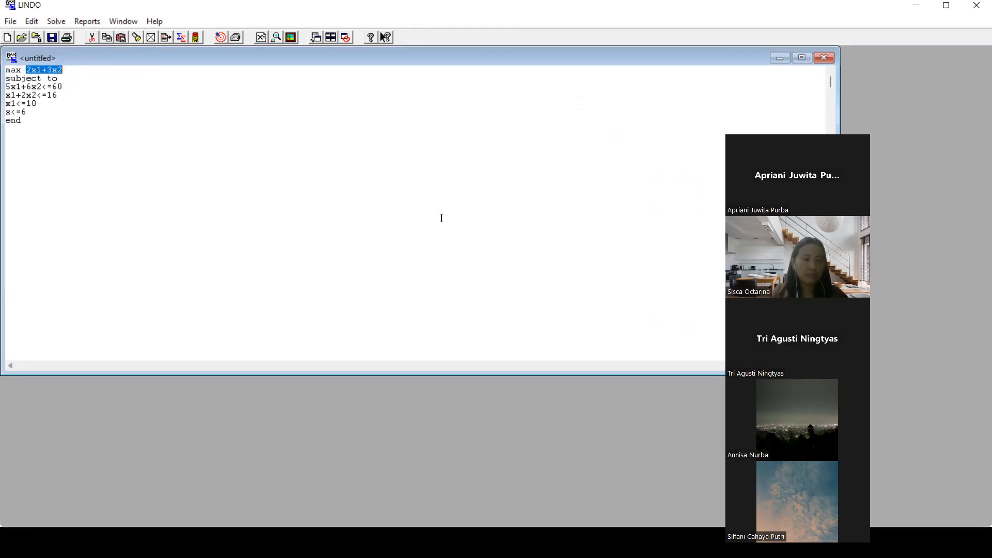
text(8x+6y)
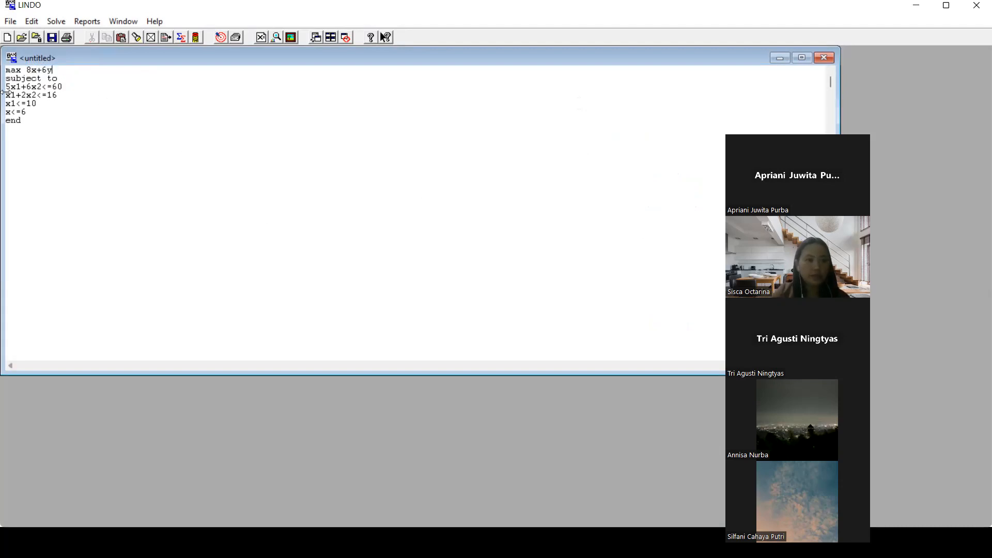
drag(10, 87, 175, 88)
key(BackSpace)
key(Delete)
key(Delete)
key(Delete)
key(Delete)
key(Delete)
key(Delete)
key(Delete)
key(Delete)
key(Delete)
key(Delete)
key(Delete)
key(Delete)
key(Delete)
key(Delete)
key(Delete)
key(Delete)
key(Delete)
key(Delete)
key(Delete)
key(Delete)
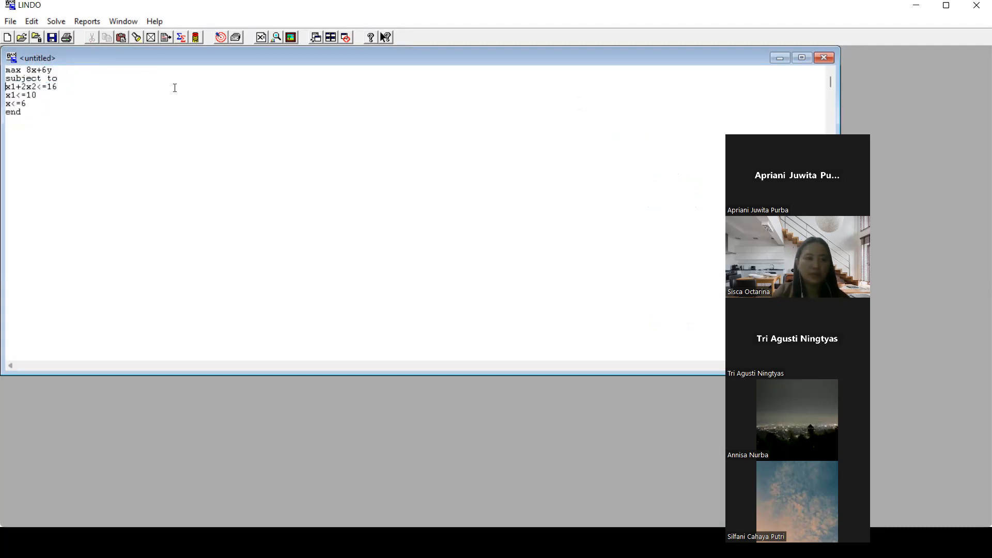
key(BackSpace)
Enter the constraints 4x+2y<=60 and 2x+4y<=48 on separate lines between subject to and end.
text(4x)
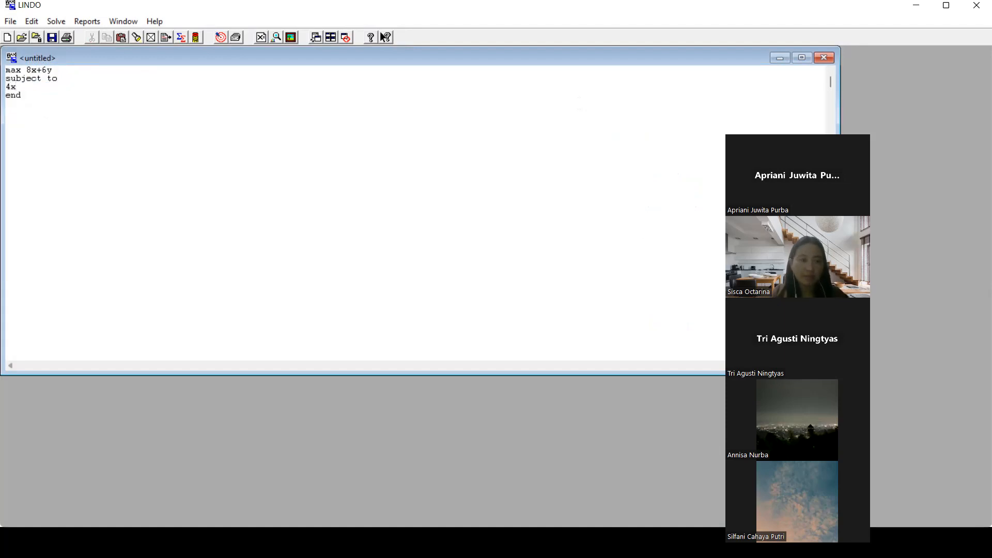
text(+)
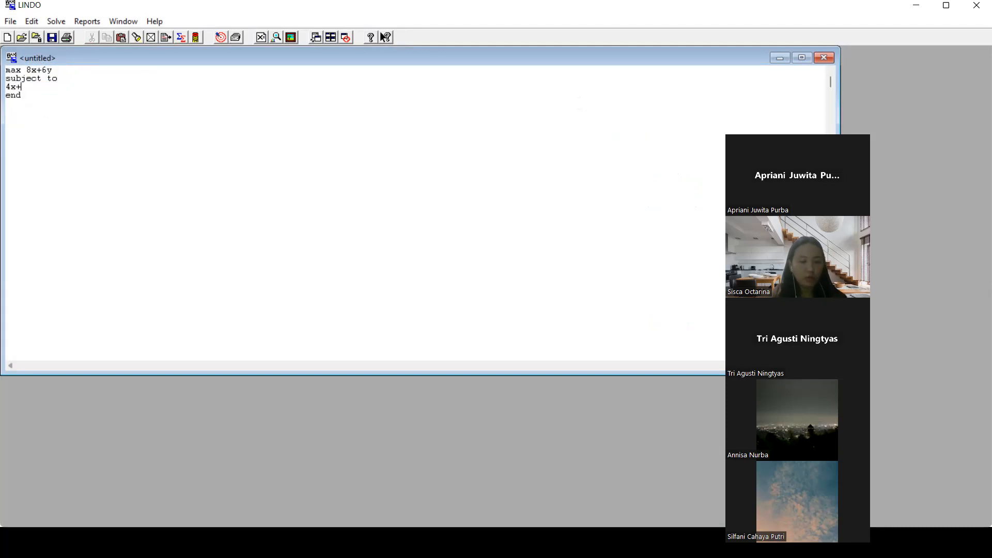
text(2y<)
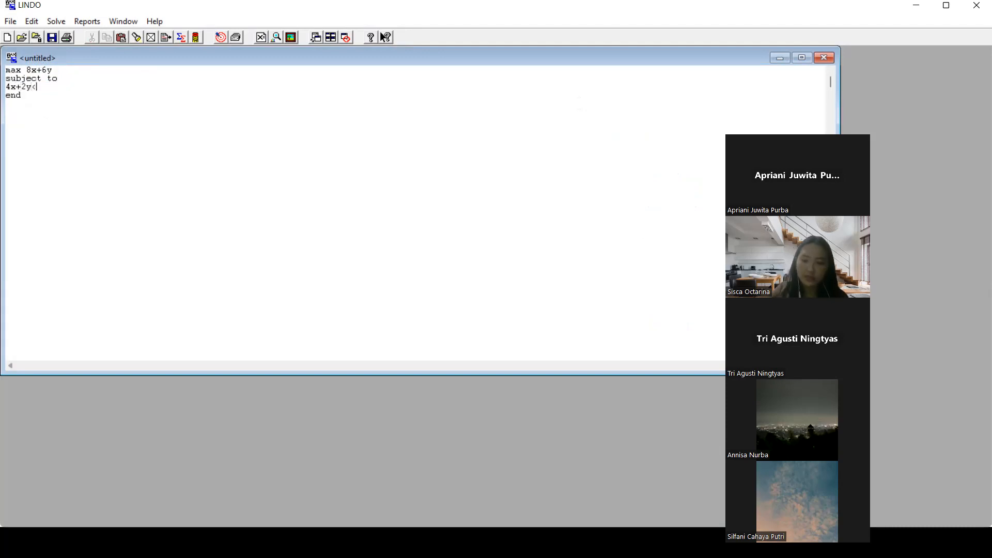
text(=60)
key(Return)
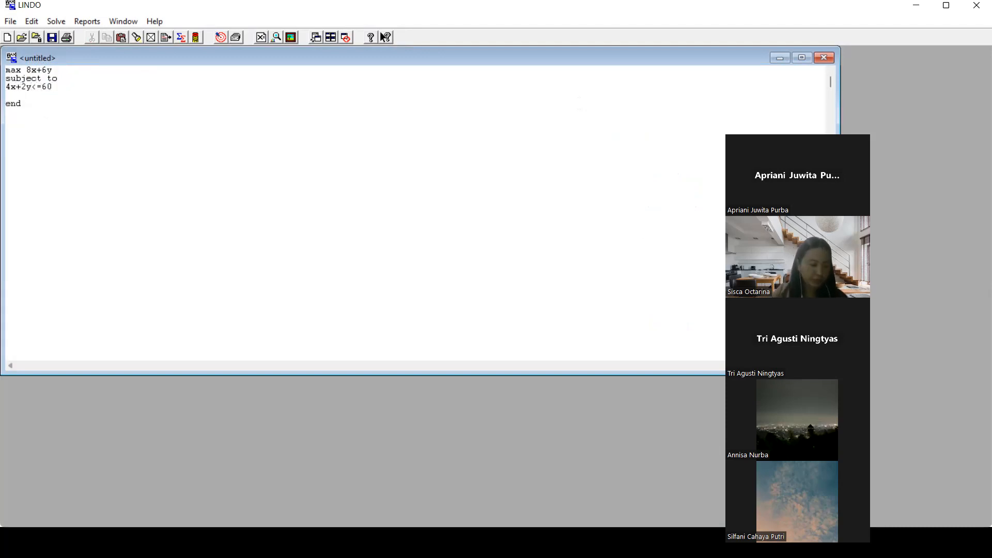
text(2x+4)
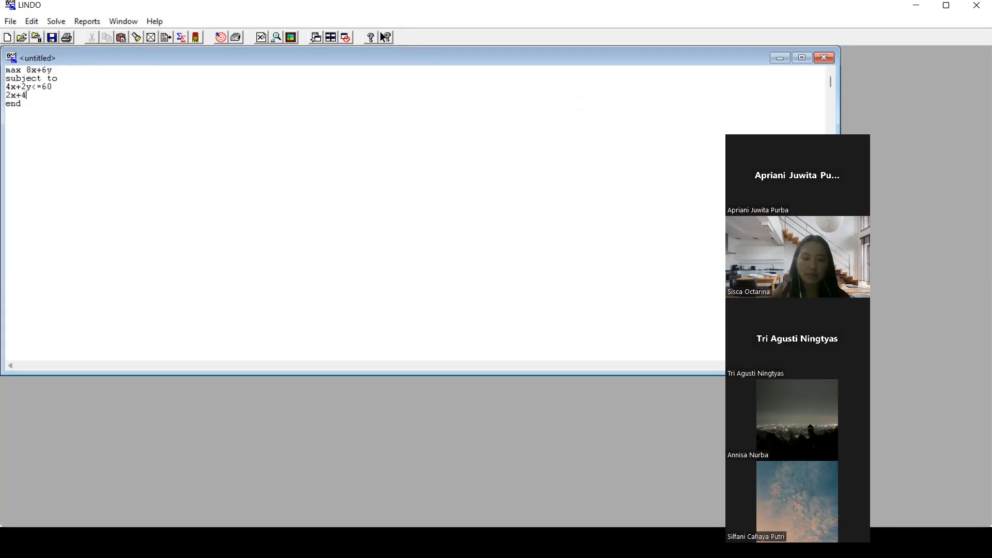
text(y<=)
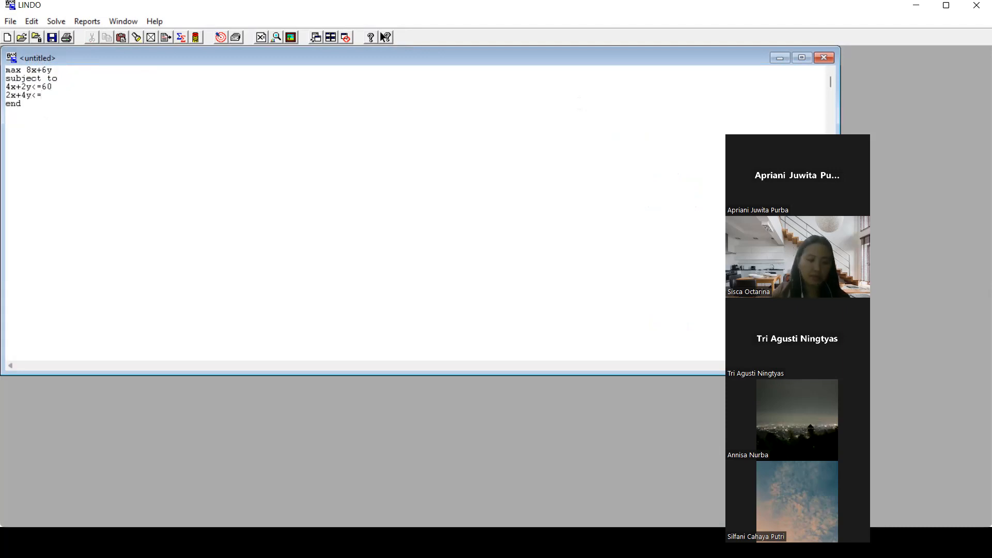
text(48)
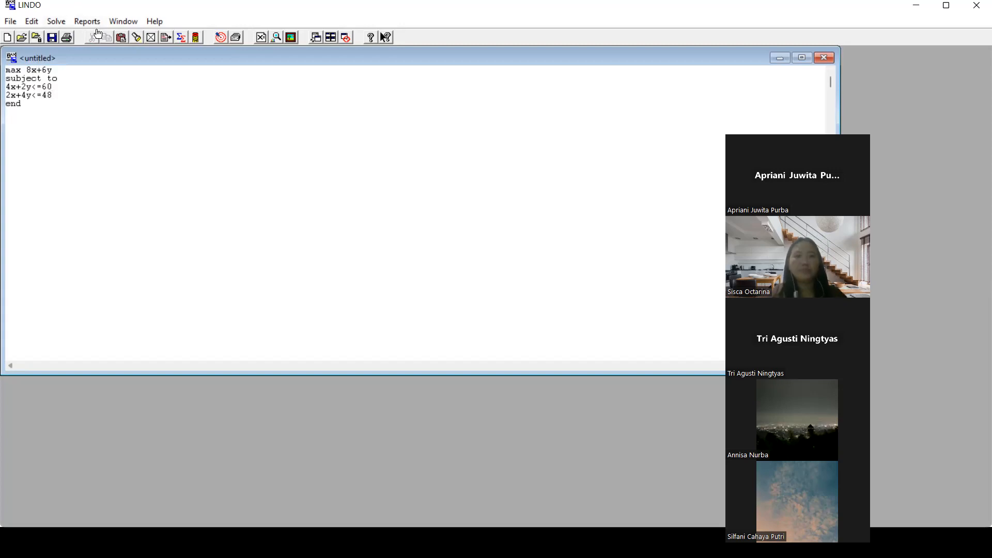
Solve the 8x+6y maximization model with sensitivity analysis and bring its solution report into view.
click(56, 20)
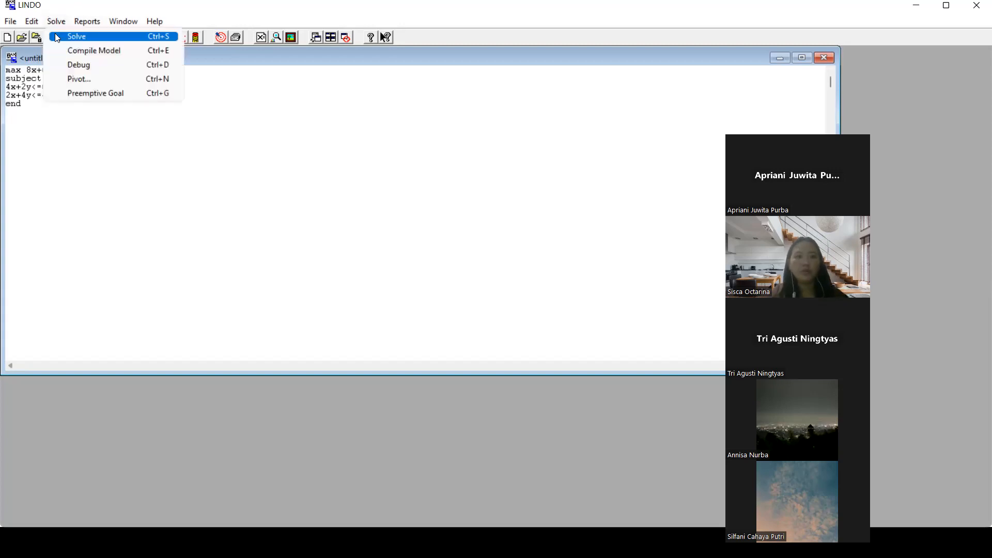
click(56, 35)
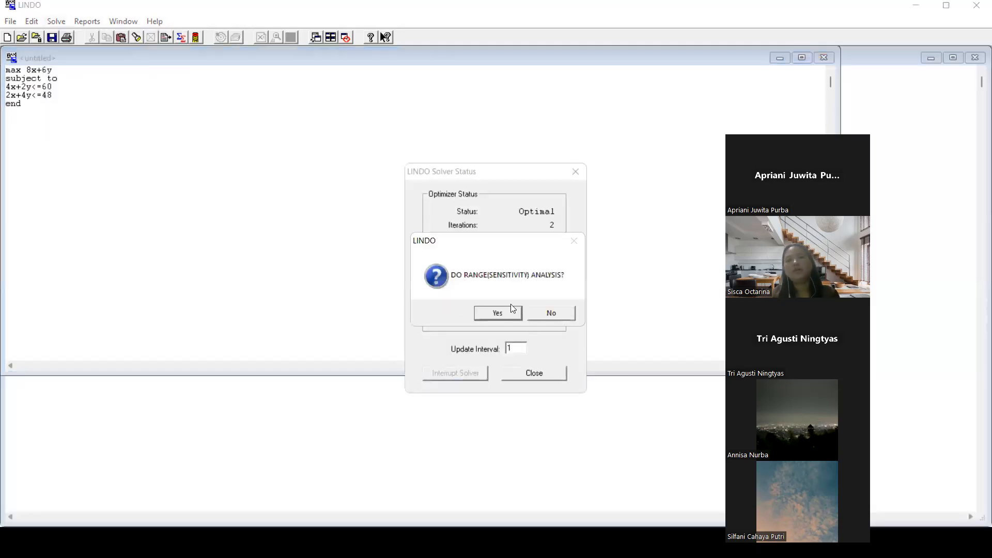
click(511, 310)
click(528, 378)
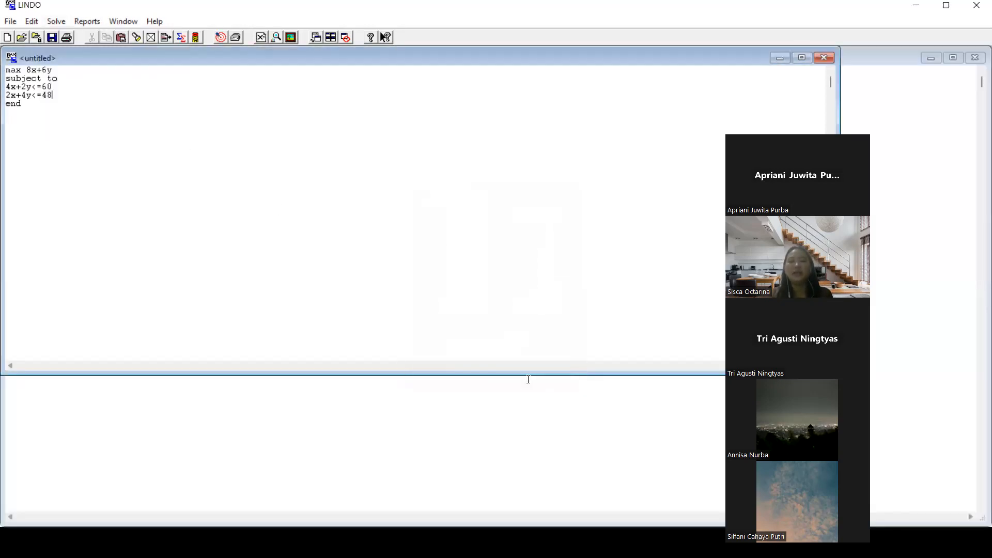
click(776, 60)
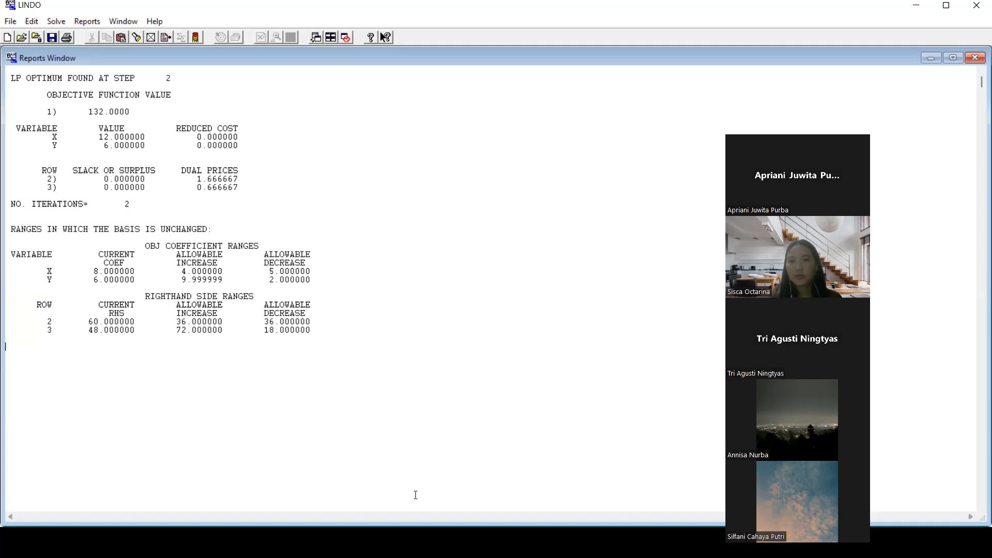
Close the solution report and delete the entire maximization model from the restored model window.
click(975, 58)
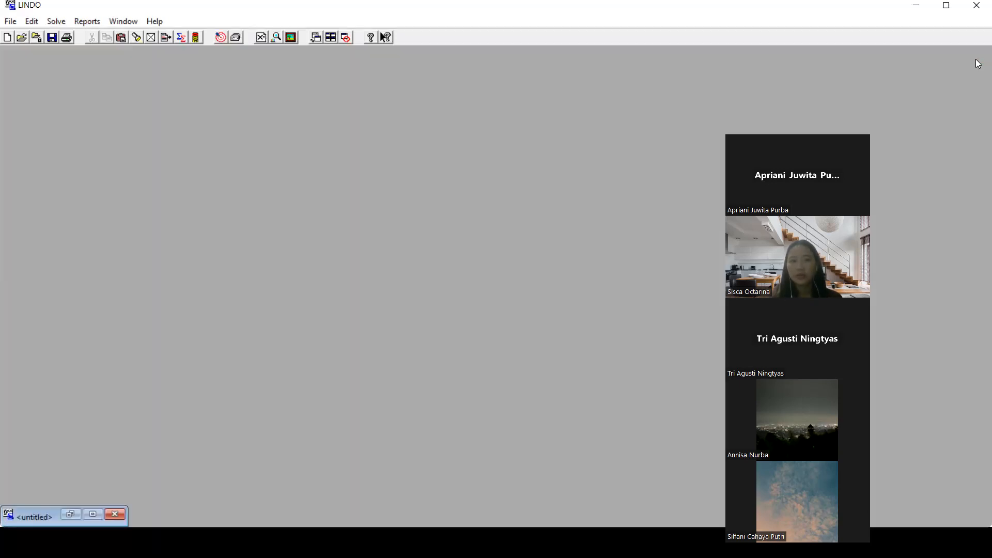
click(70, 515)
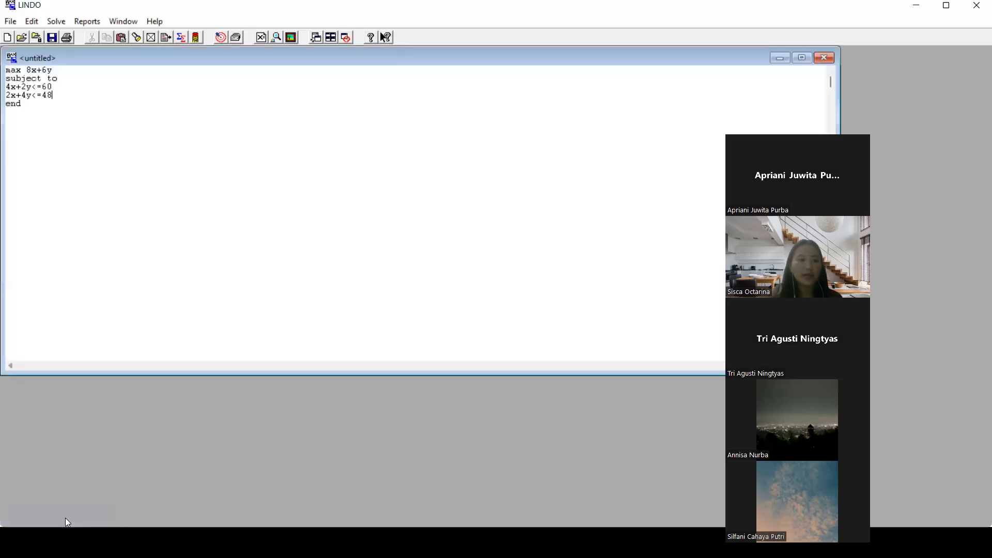
drag(8, 74, 100, 159)
key(Delete)
Start a minimization model with the objective min 6x1+3x2 followed by a subject to line.
text(min )
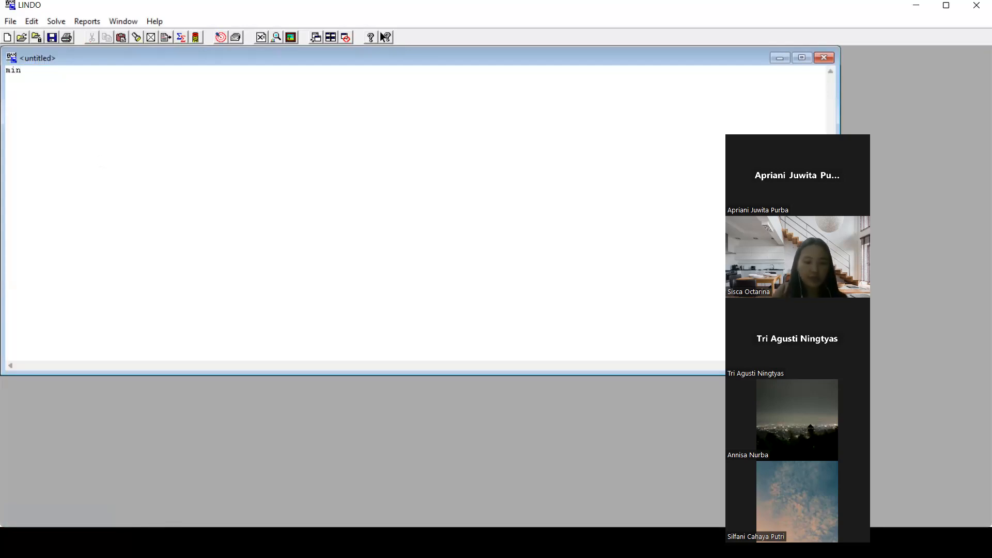
text(6x)
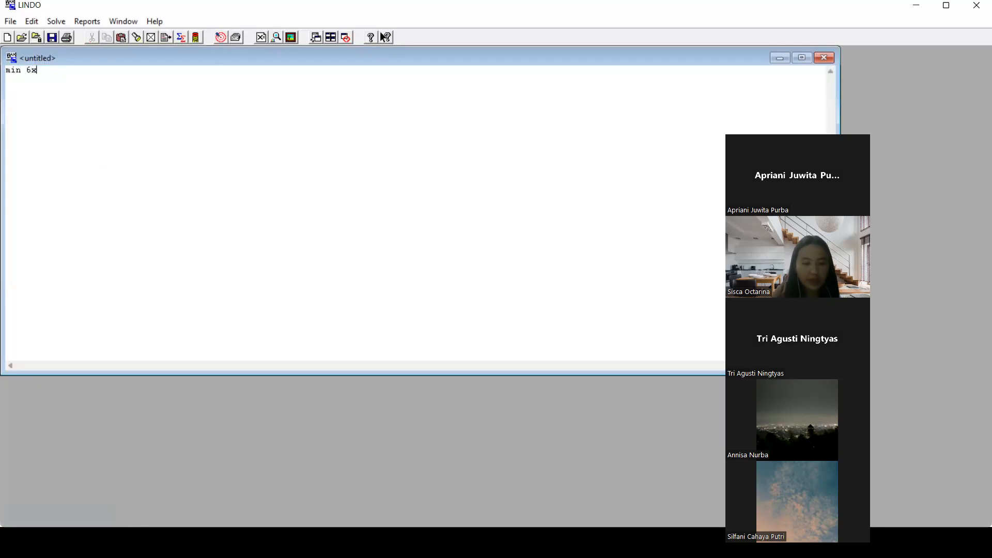
text(1+3x2)
key(Return)
text(subject )
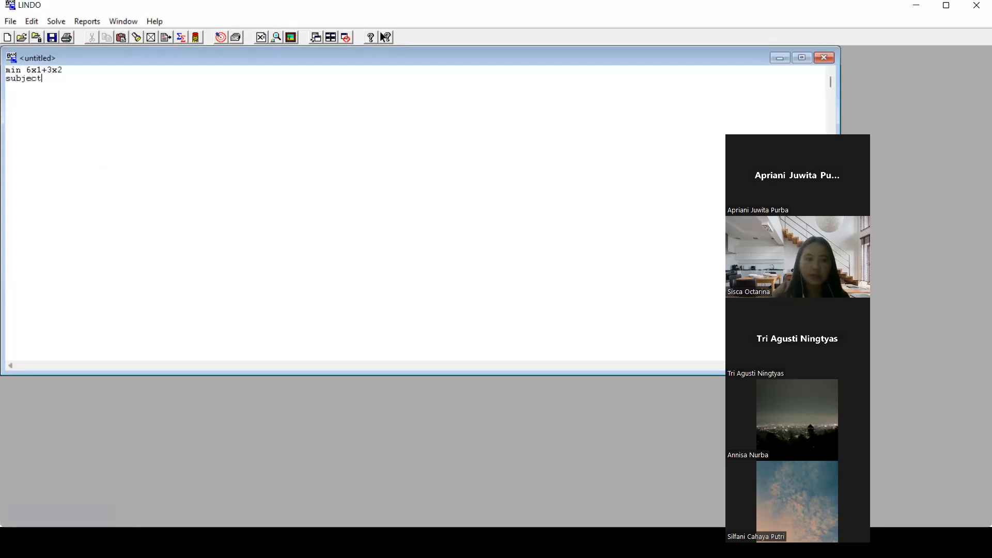
text(to )
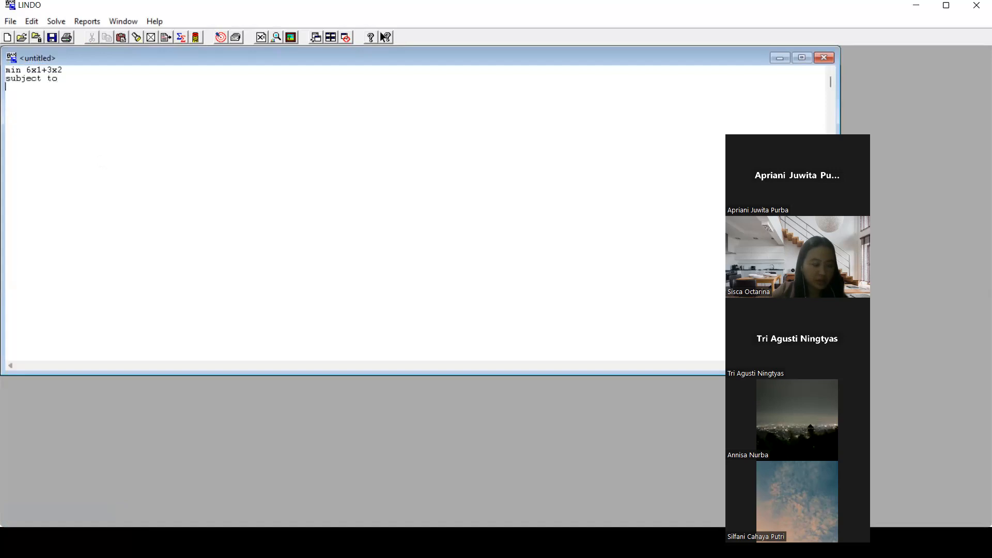
Enter the constraints 2x1+4x2>=16 and 4x1+3x2>=24, and finish the model with an end line.
text(2x1)
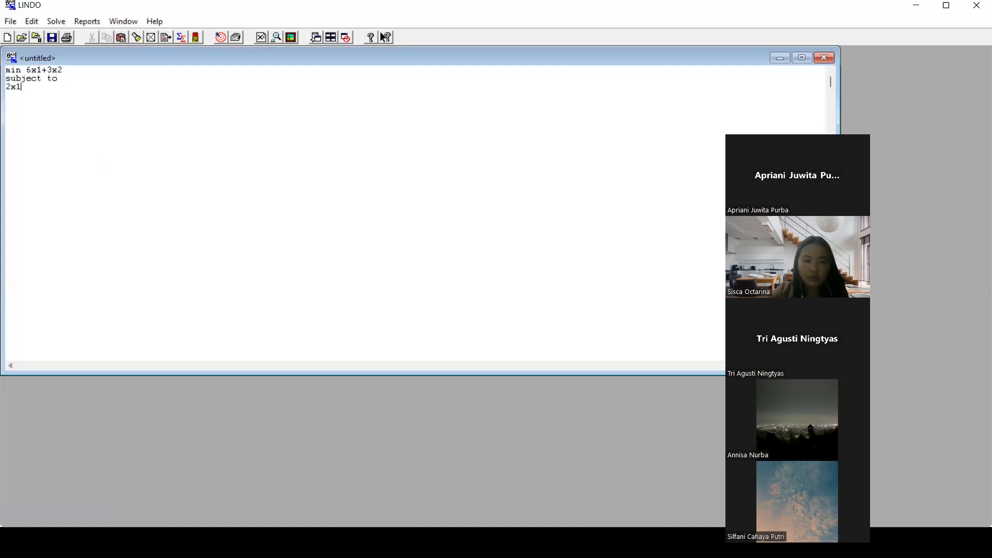
text(+4x2)
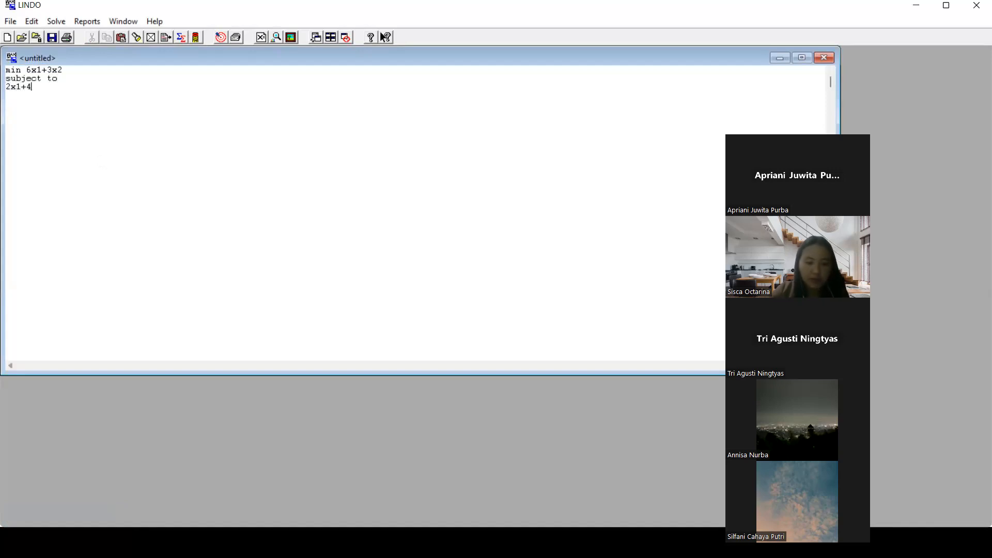
text(>=16)
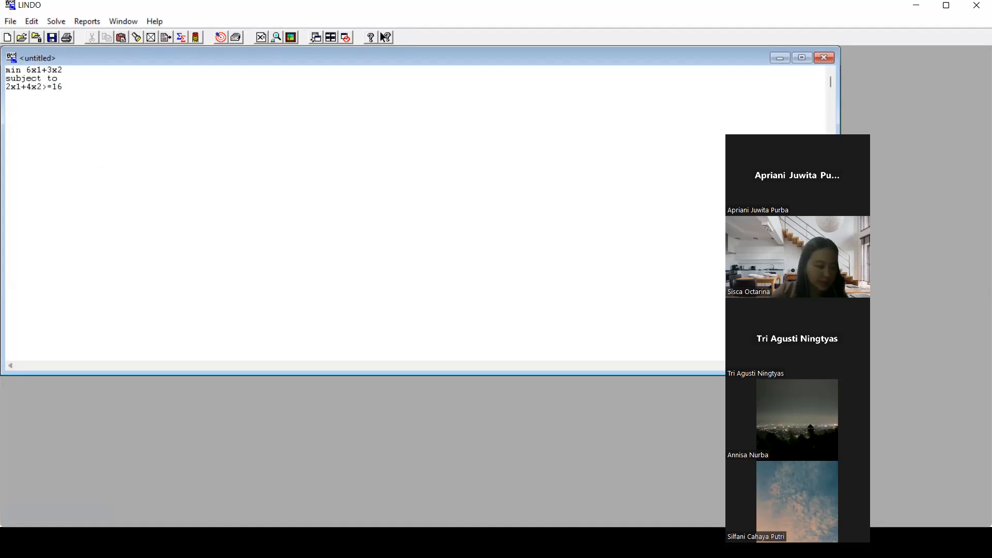
key(Return)
text(4x1)
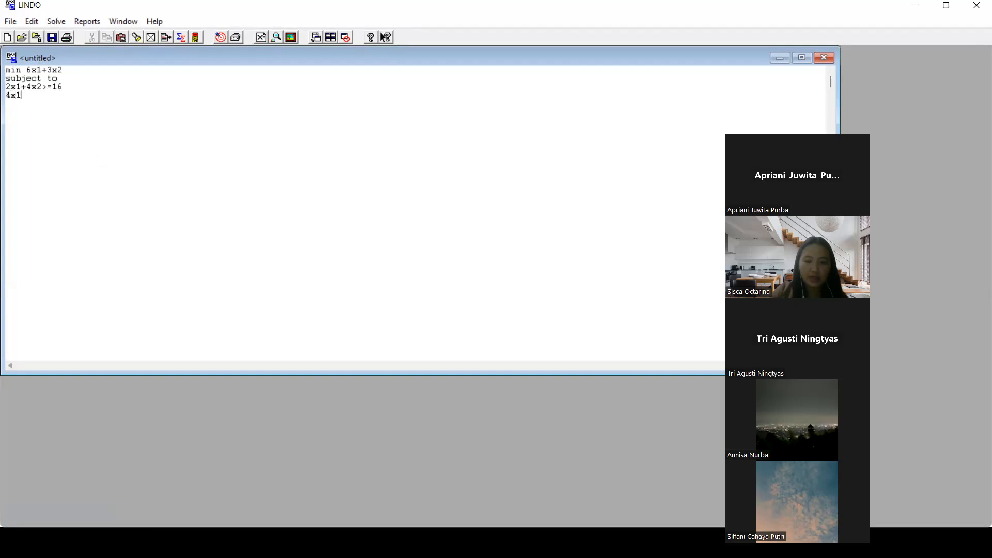
text(+3x2>=24)
key(Return)
text(end)
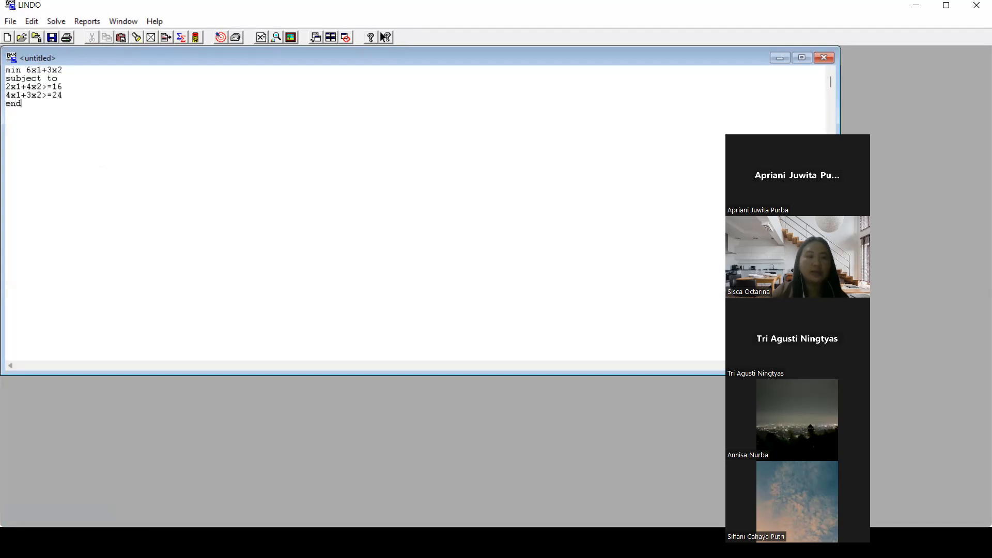
Solve the minimization model with sensitivity analysis and bring its solution report into view.
click(56, 22)
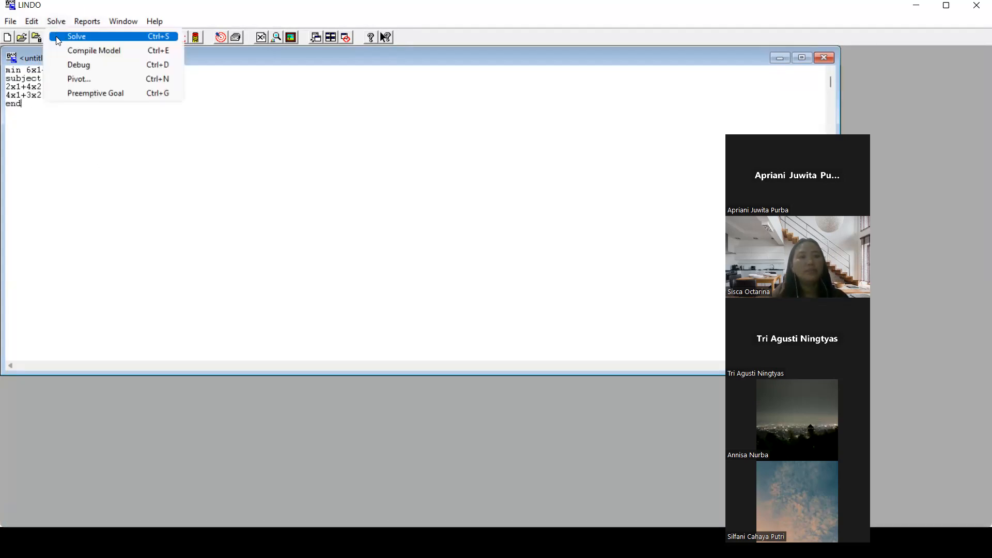
click(58, 37)
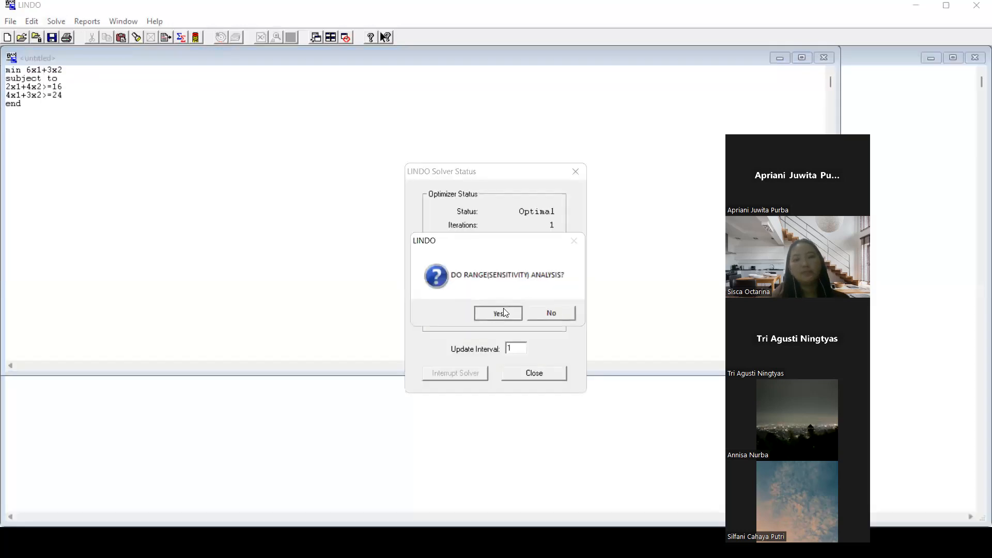
click(502, 310)
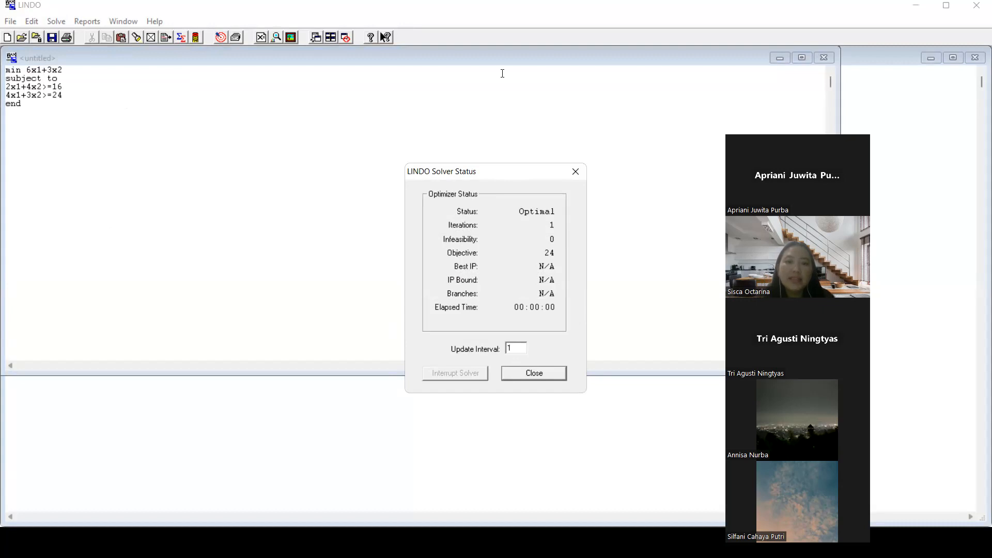
click(317, 57)
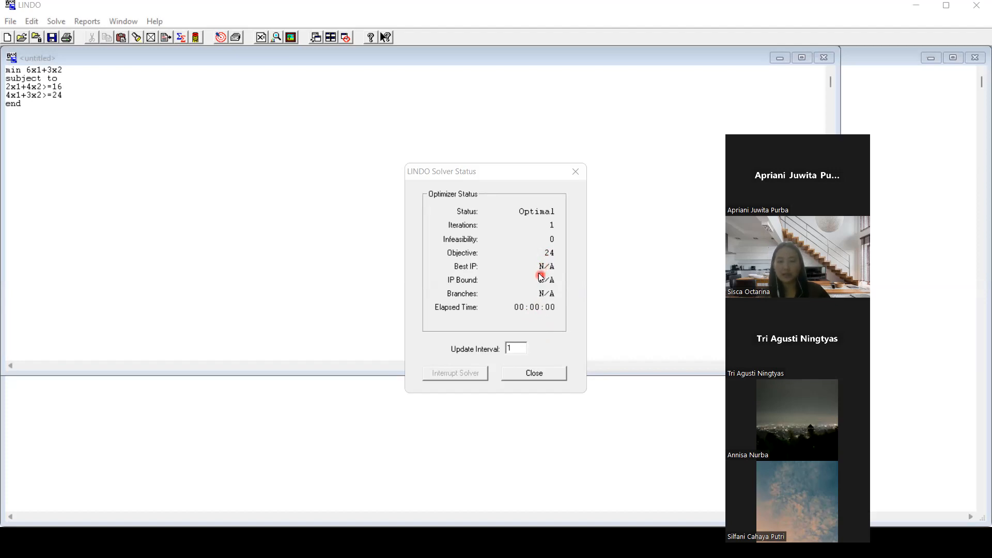
click(523, 373)
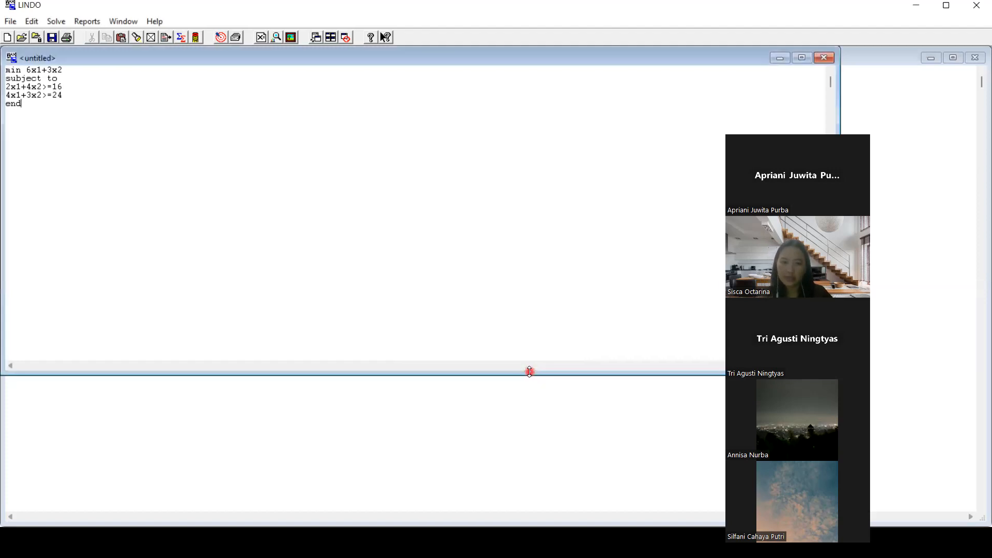
click(774, 61)
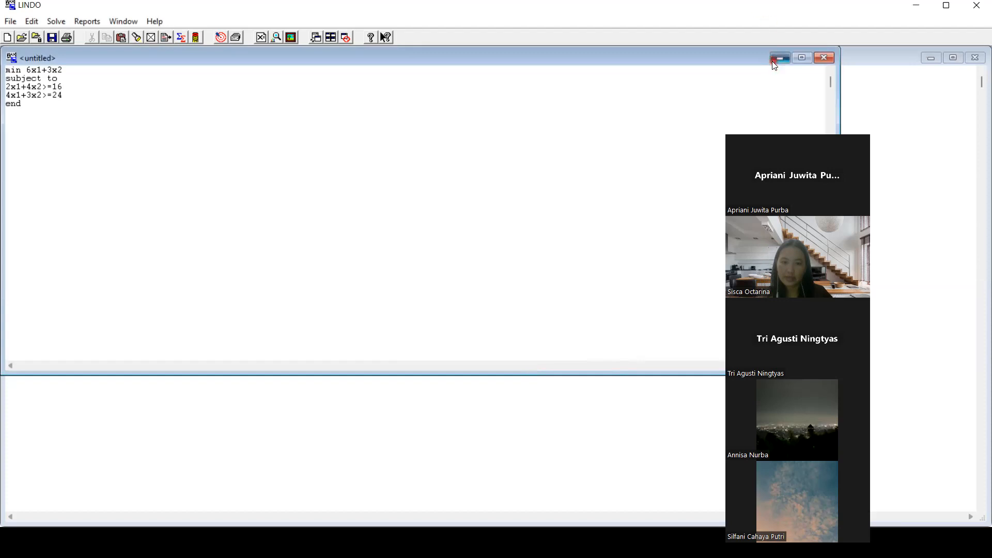